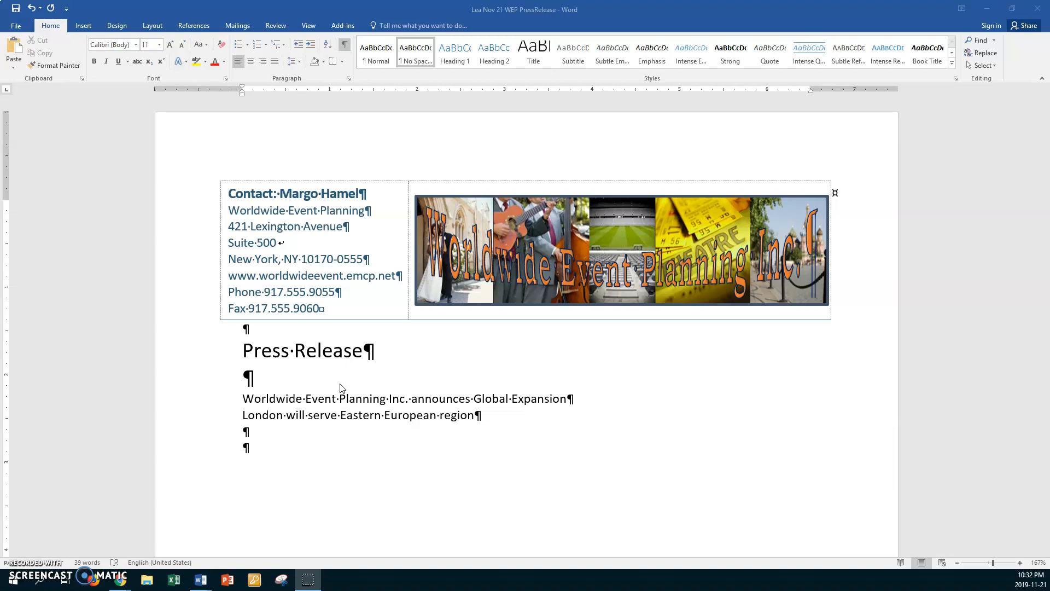
# - Apply the Intense Emphasis style to the "Press Release" heading line
pyautogui.click(193, 352)
pyautogui.click(380, 351)
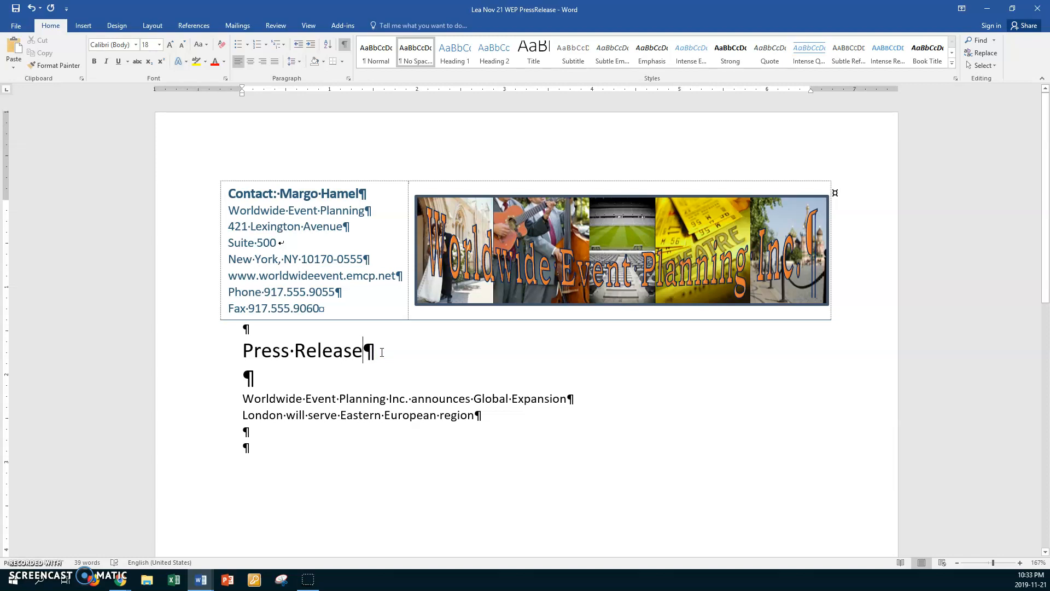
pyautogui.tripleClick(382, 352)
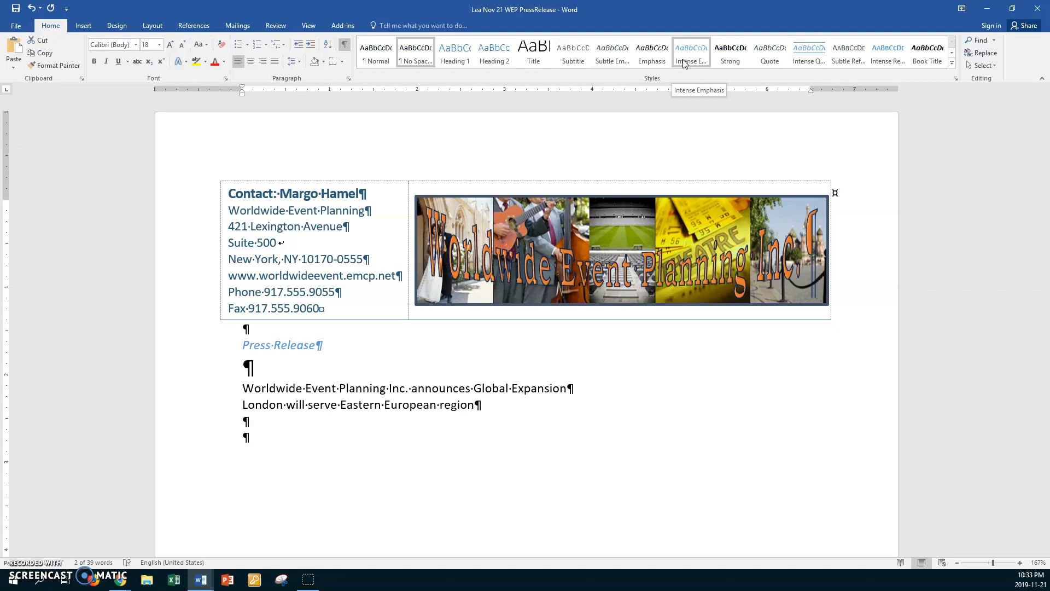
pyautogui.click(654, 66)
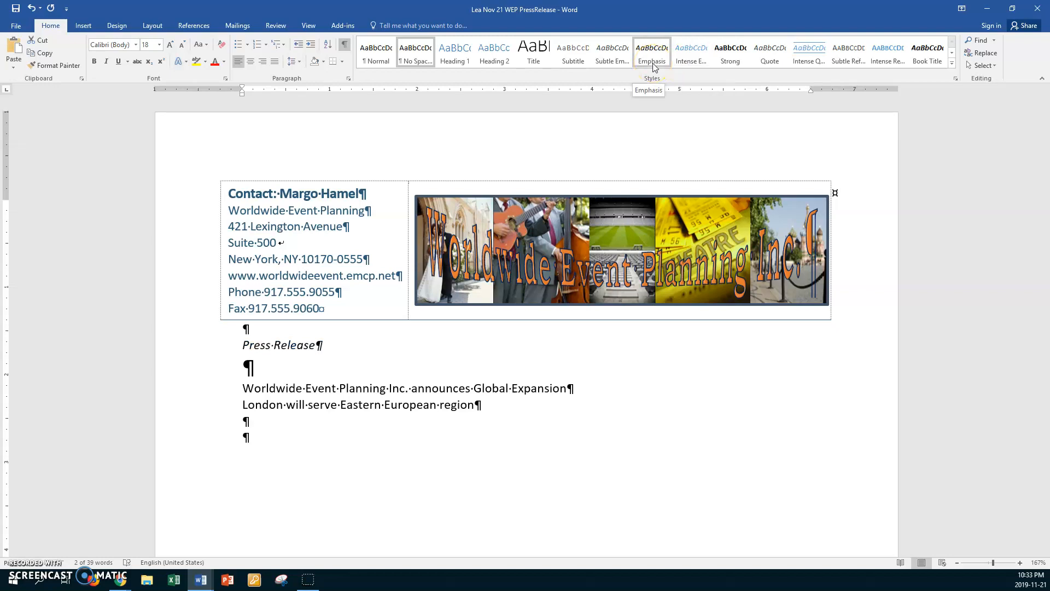
pyautogui.click(576, 67)
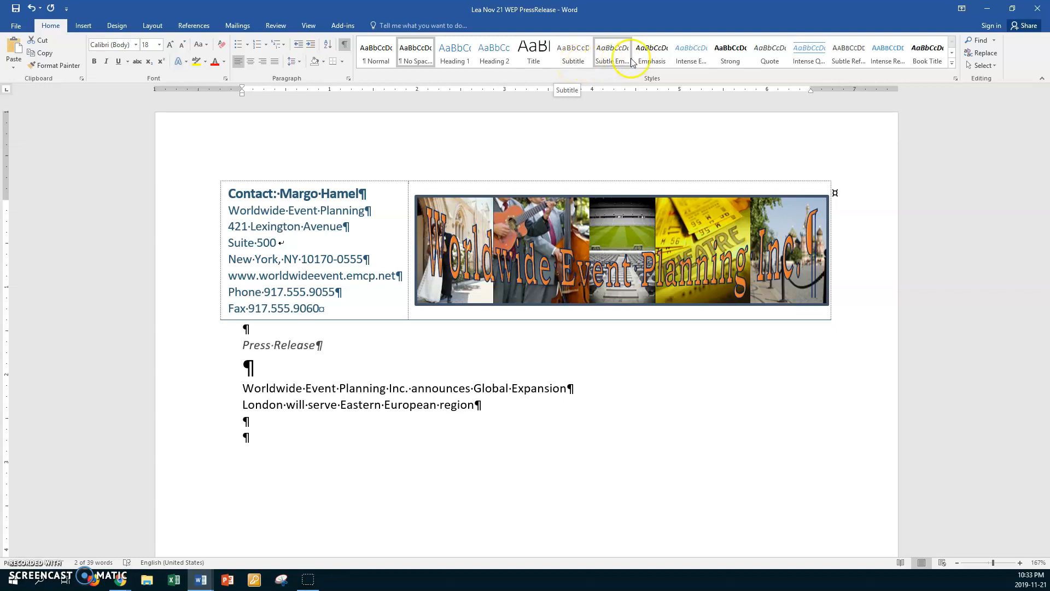
pyautogui.click(683, 60)
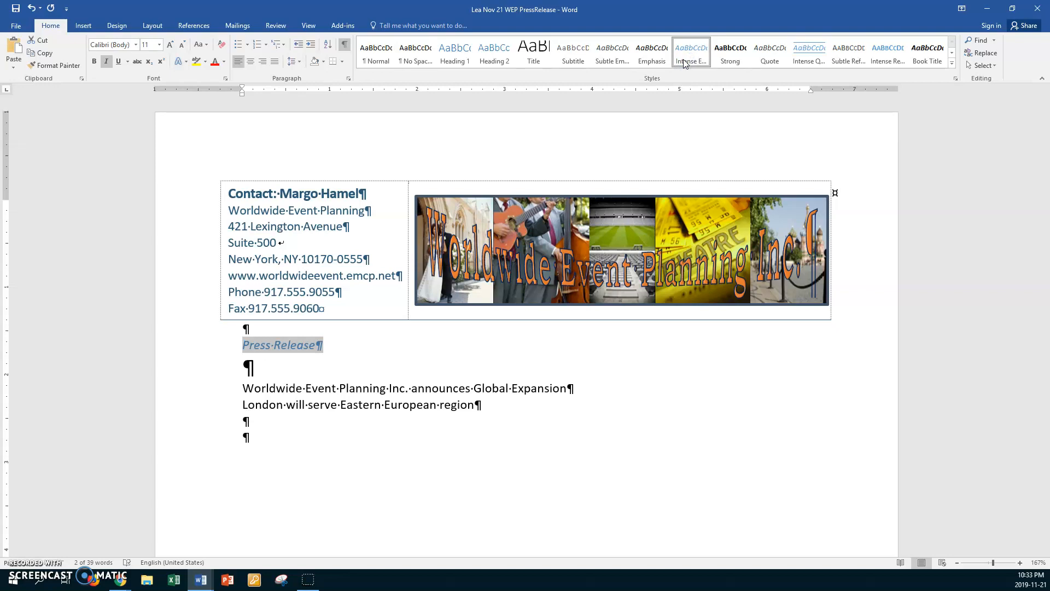
# - Set the font size of the "Press Release" heading to 42
pyautogui.click(160, 44)
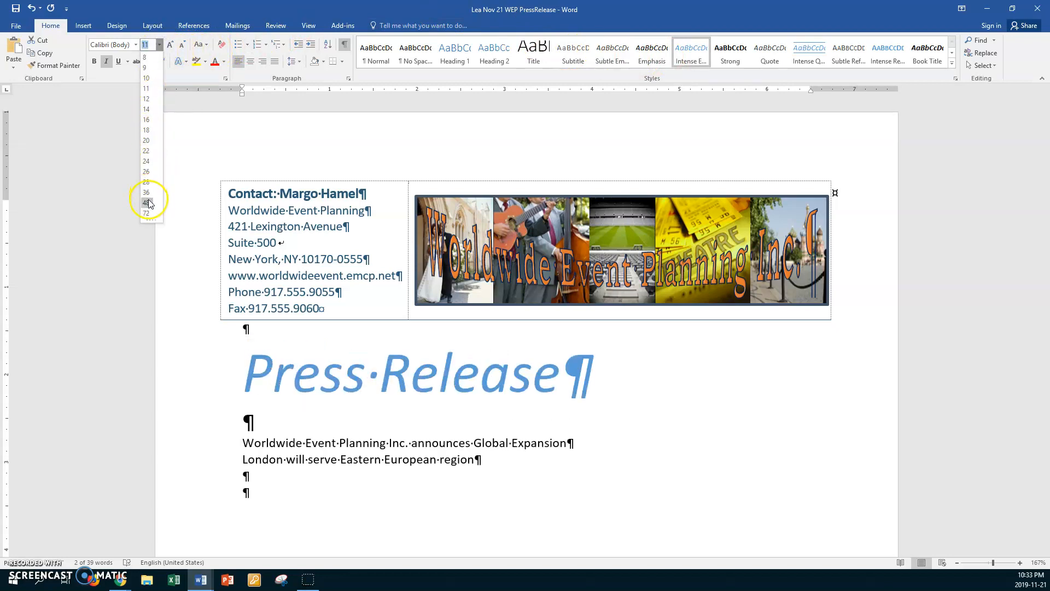
pyautogui.click(147, 203)
pyautogui.click(151, 45)
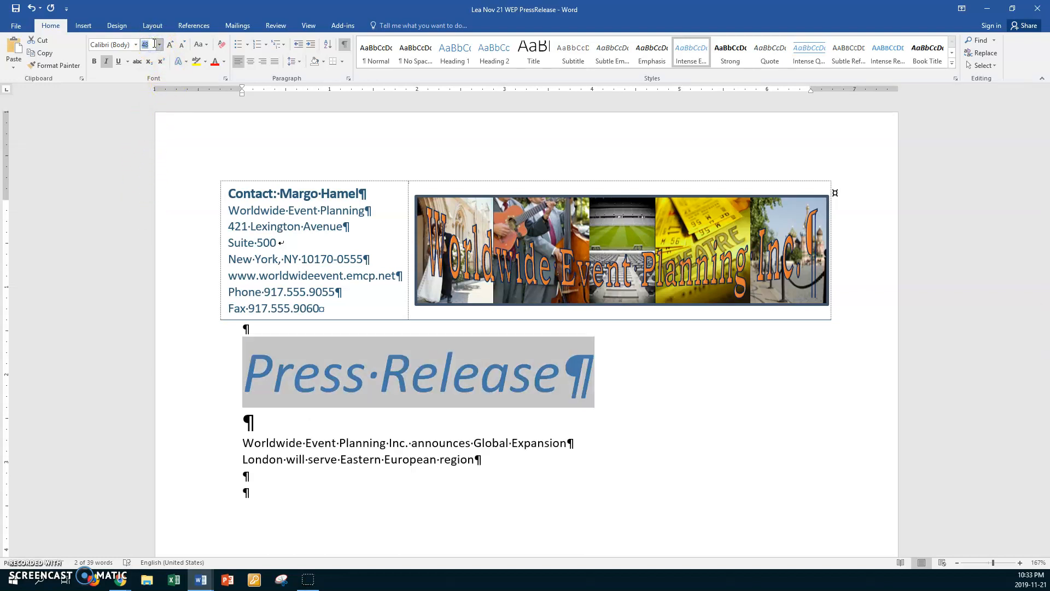
pyautogui.write('42')
pyautogui.press('Return')
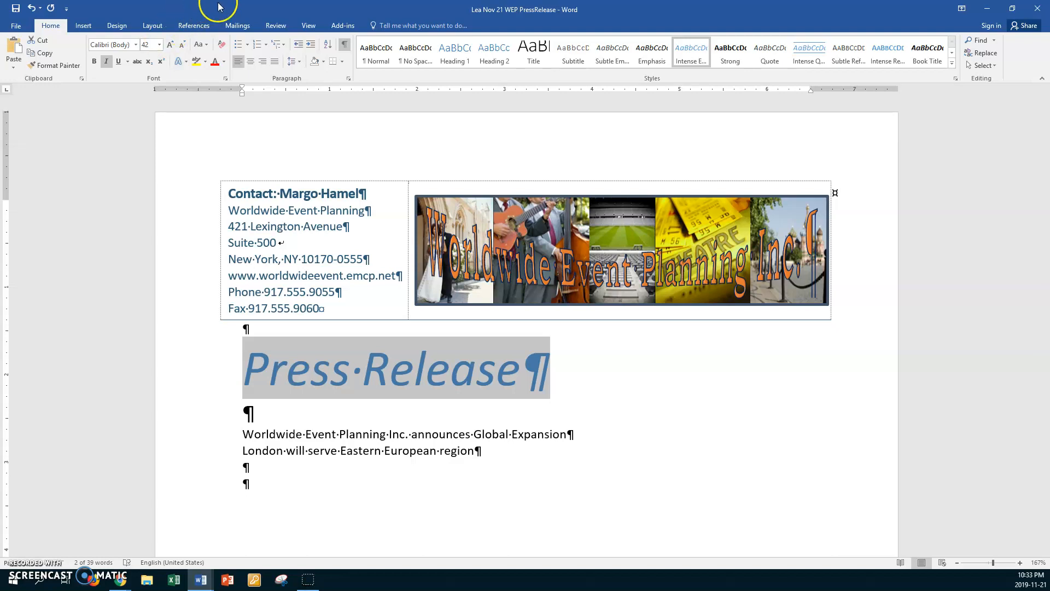
# - Set a custom font color for the "Press Release" heading using RGB values 42, 90 and 120
pyautogui.click(225, 79)
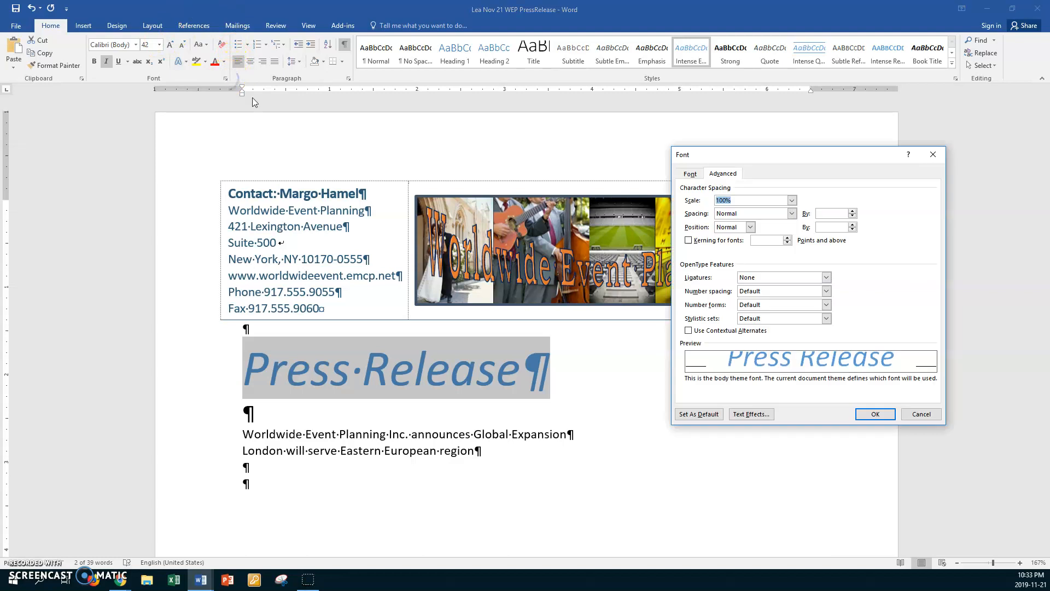
pyautogui.click(691, 175)
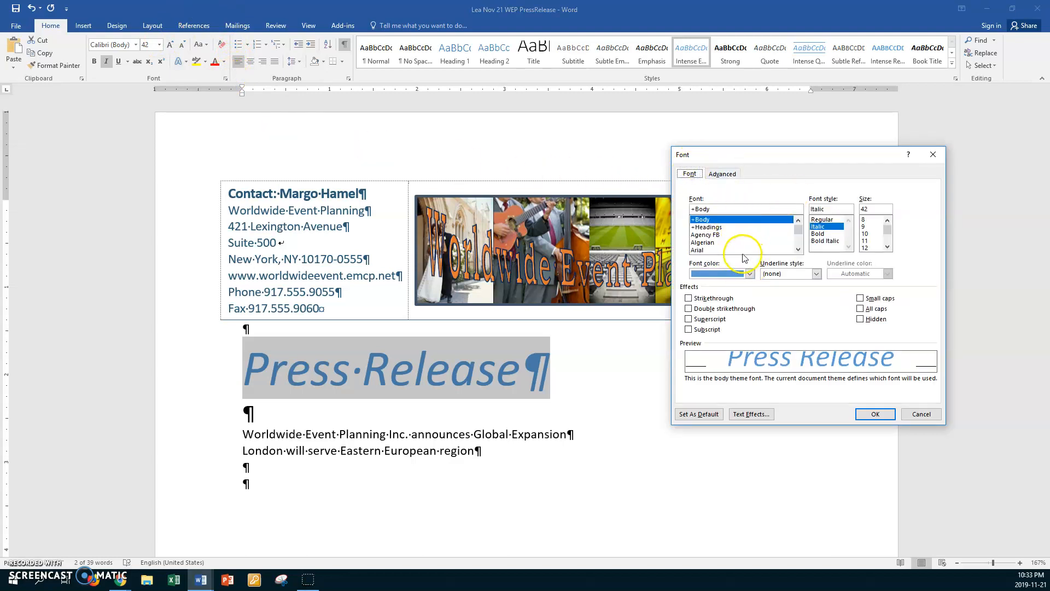
pyautogui.click(750, 274)
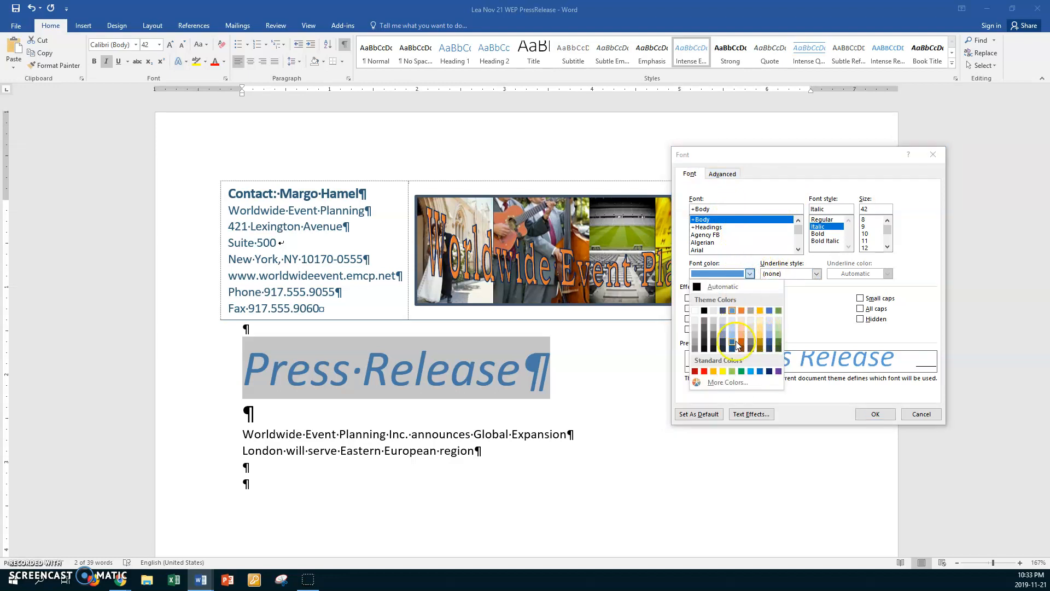
pyautogui.click(734, 382)
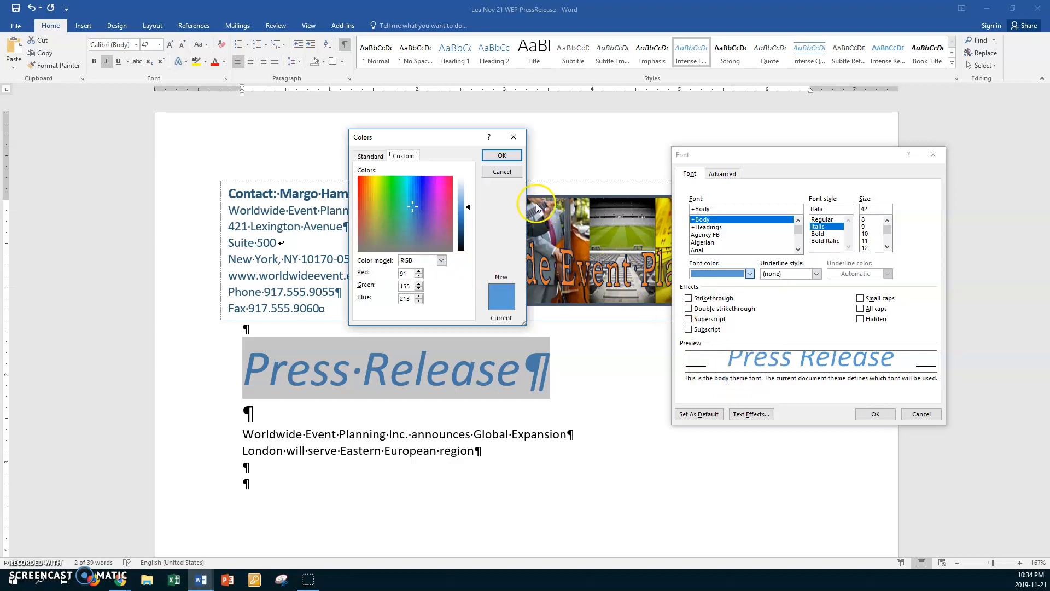
pyautogui.moveTo(456, 137); pyautogui.dragTo(569, 127)
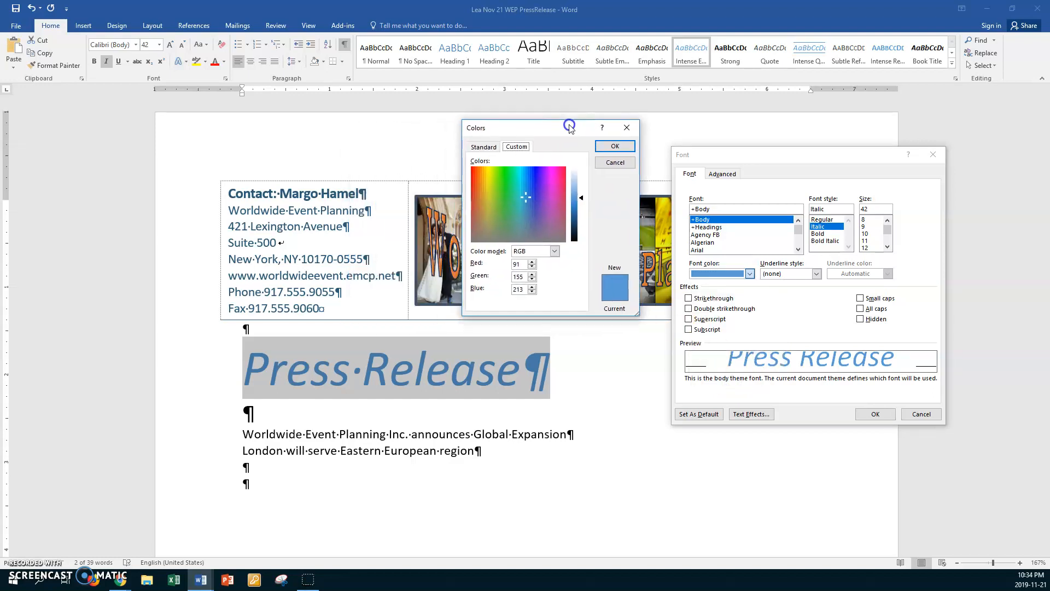
pyautogui.click(555, 252)
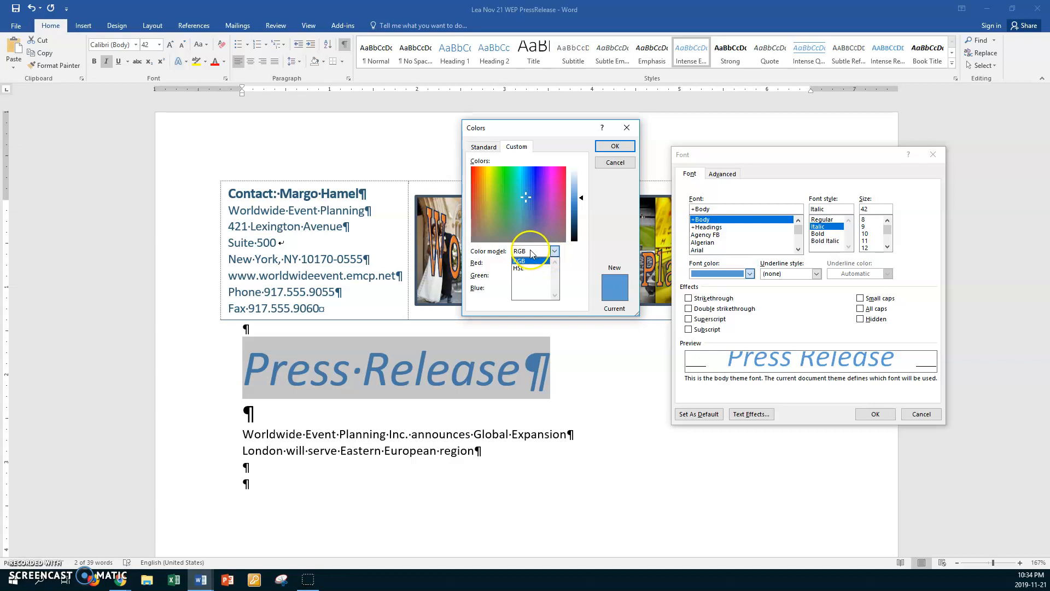
pyautogui.click(531, 251)
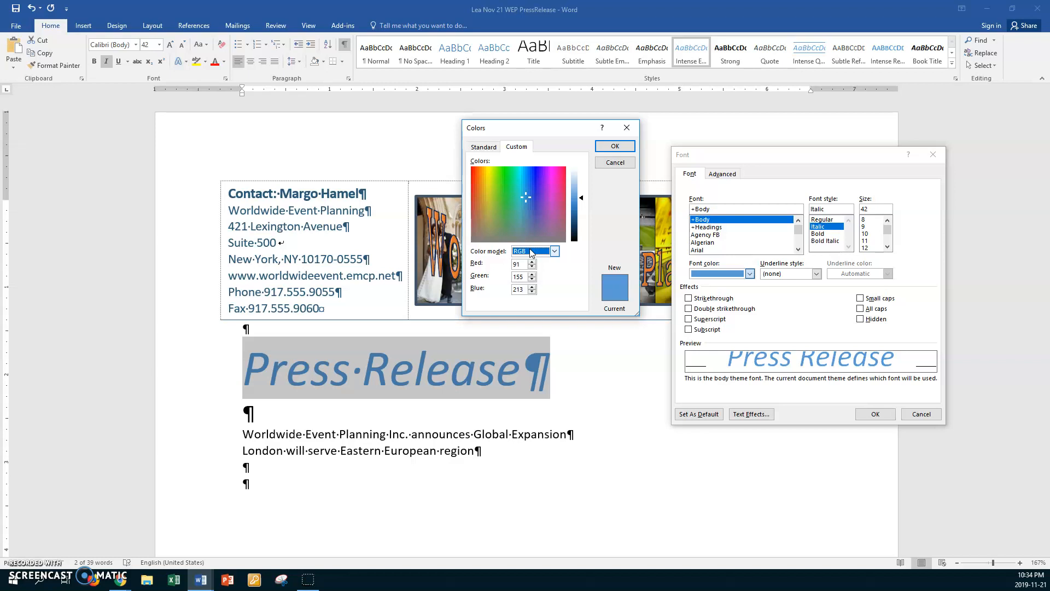
pyautogui.doubleClick(512, 265)
pyautogui.write('42')
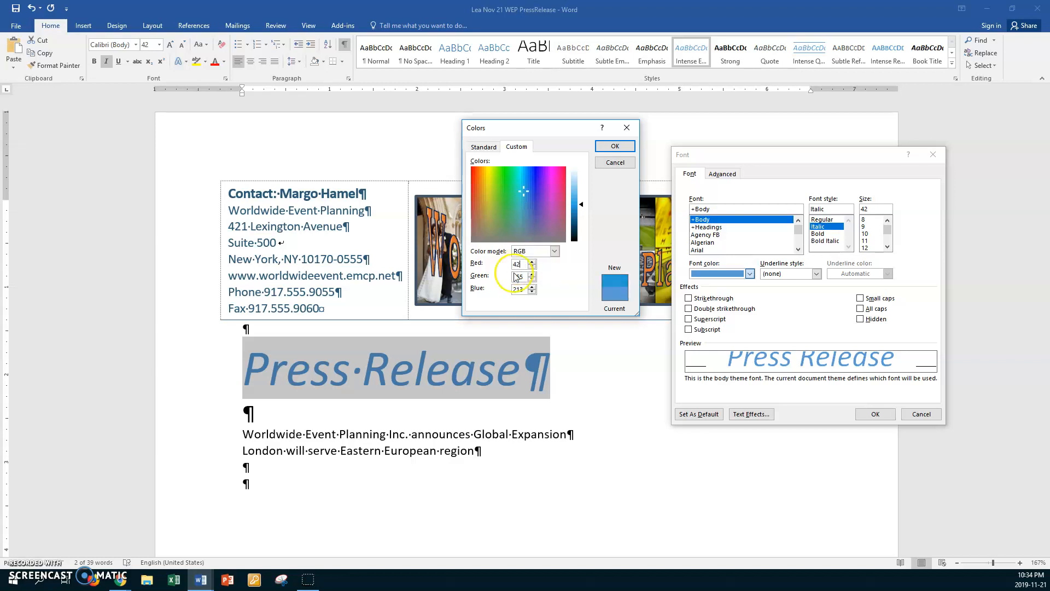
pyautogui.doubleClick(513, 278)
pyautogui.write('90')
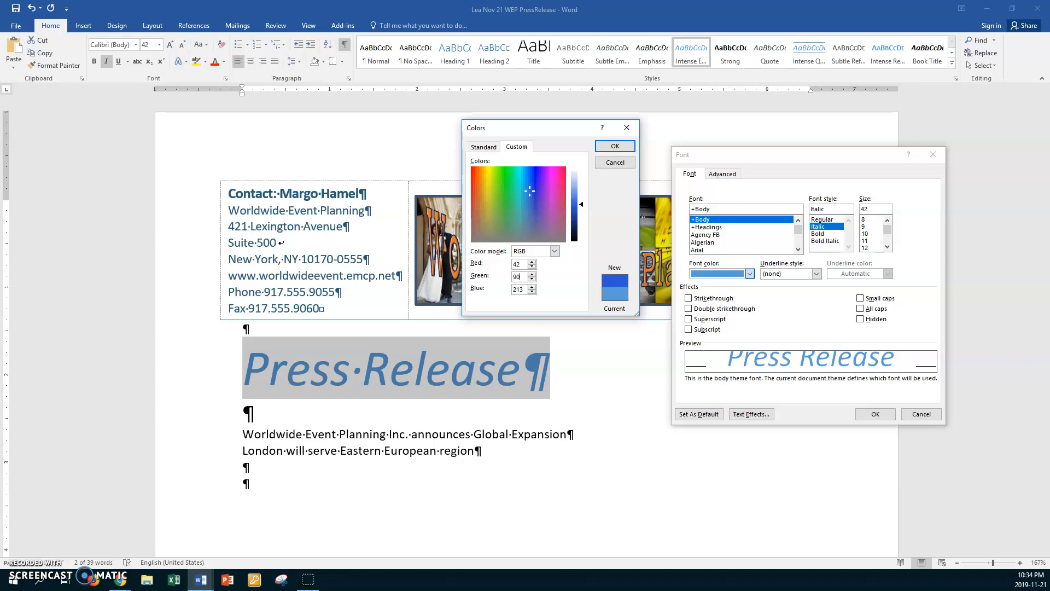
pyautogui.doubleClick(506, 289)
pyautogui.write('120')
pyautogui.press('Return')
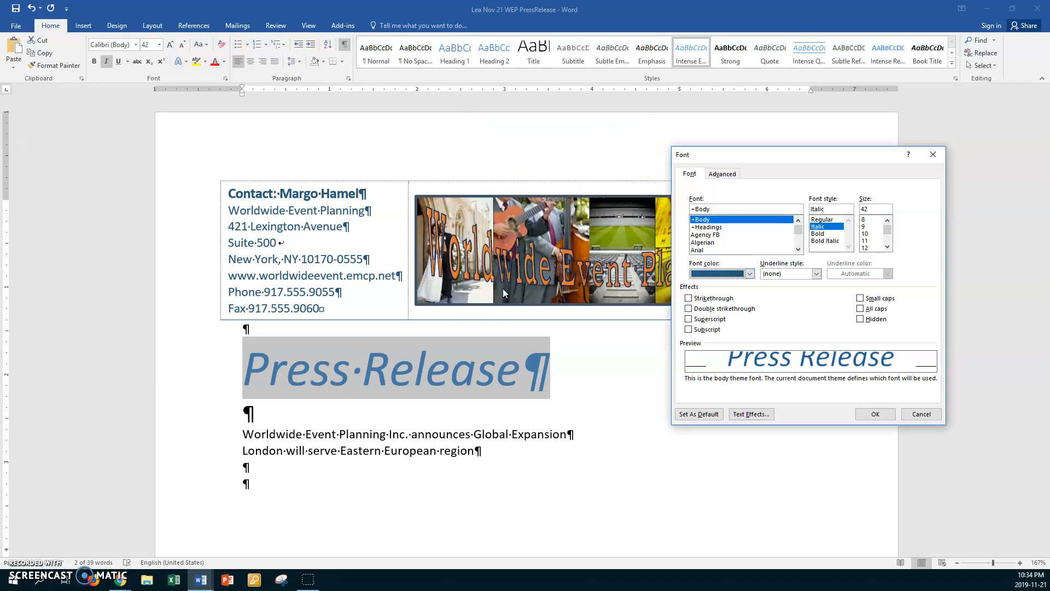
# - Pick a custom bright orange of about RGB 247, 88, 25 as the "Press Release" font color and apply it
pyautogui.click(750, 274)
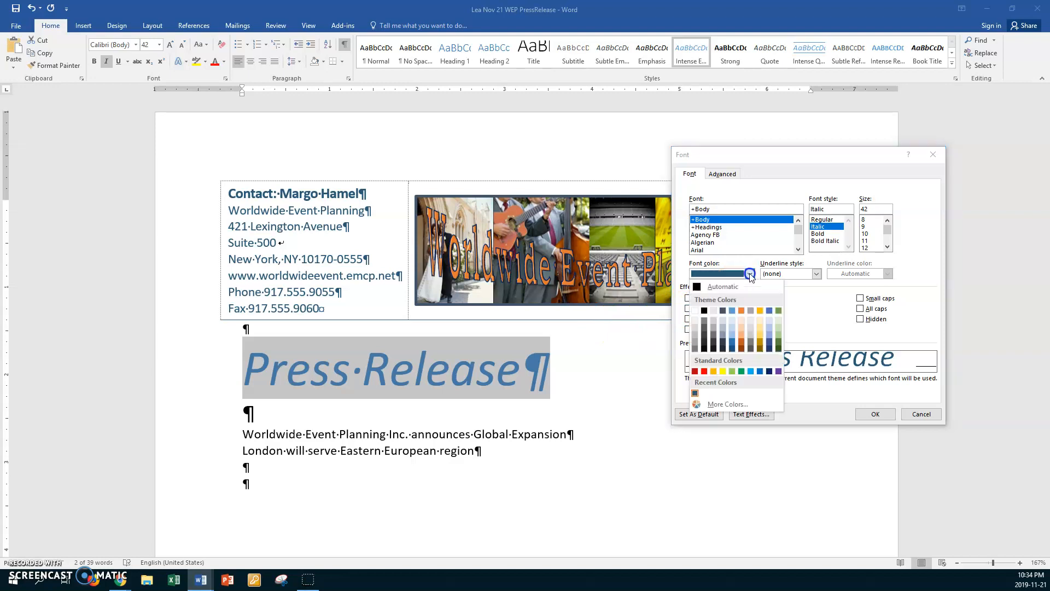
pyautogui.click(726, 404)
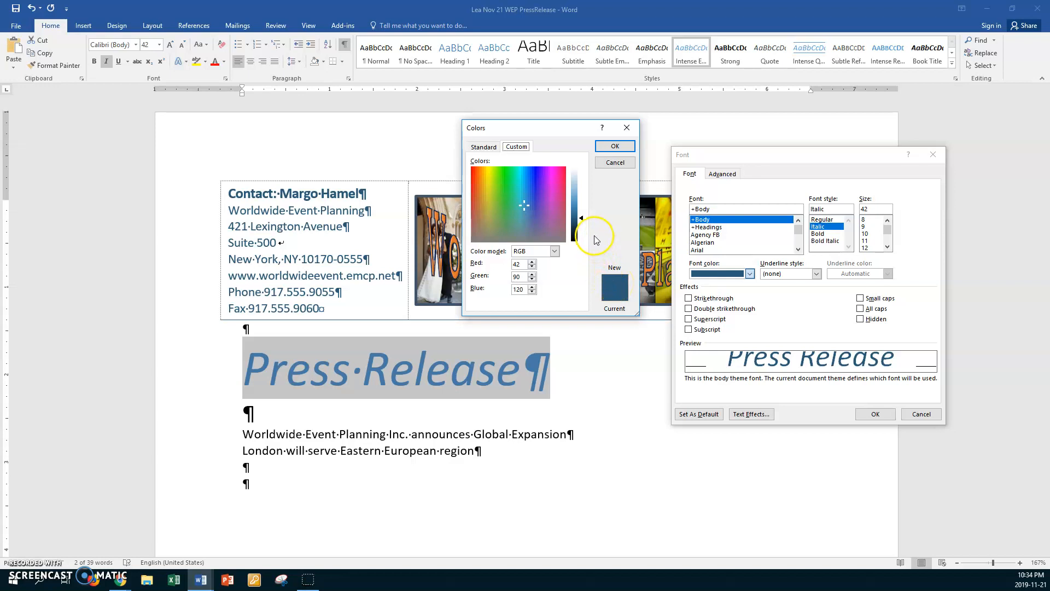
pyautogui.moveTo(524, 205); pyautogui.dragTo(477, 174)
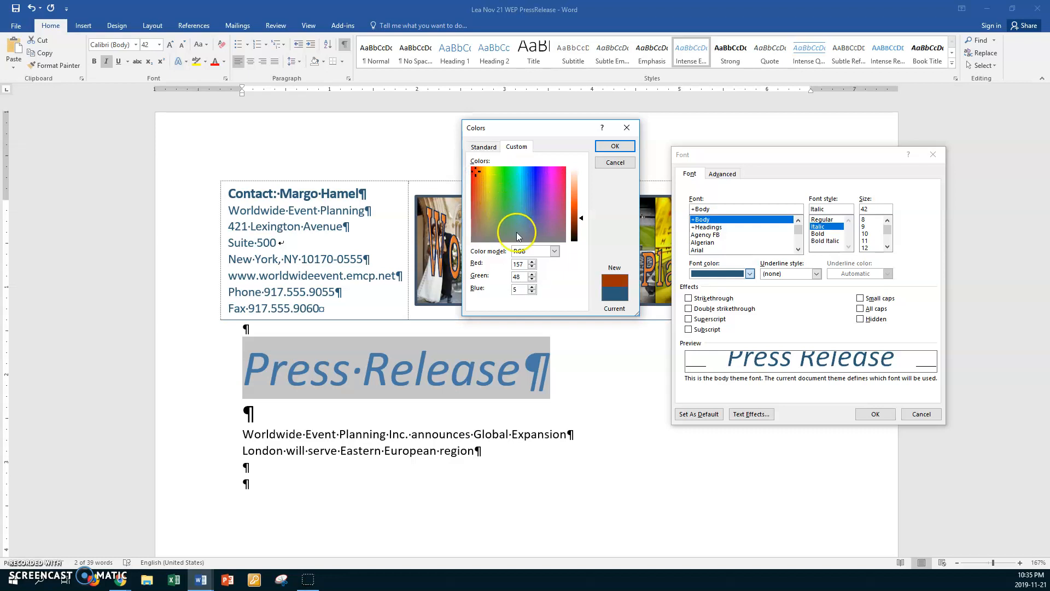
pyautogui.click(582, 217)
pyautogui.moveTo(582, 218); pyautogui.dragTo(583, 200)
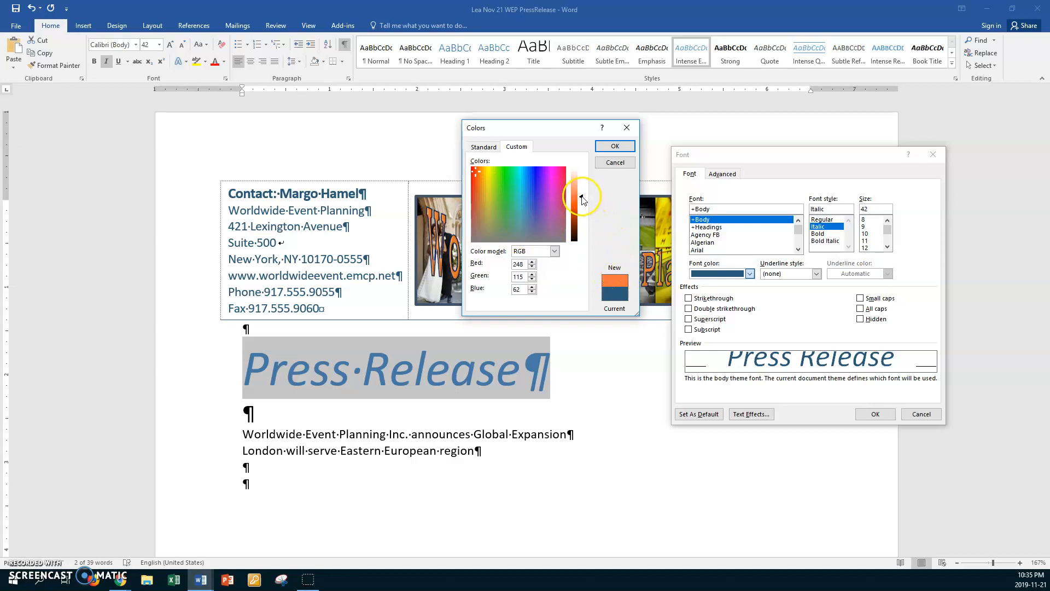
pyautogui.moveTo(583, 199)
pyautogui.mouseDown()
pyautogui.moveTo(581, 220)
pyautogui.moveTo(581, 174)
pyautogui.moveTo(577, 206)
pyautogui.mouseUp()
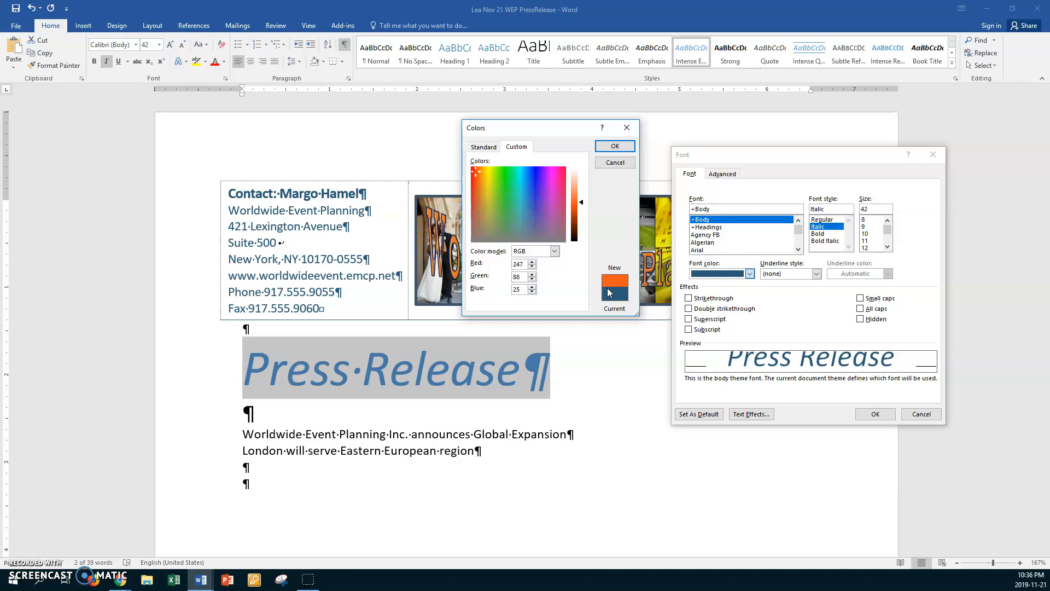
pyautogui.click(603, 146)
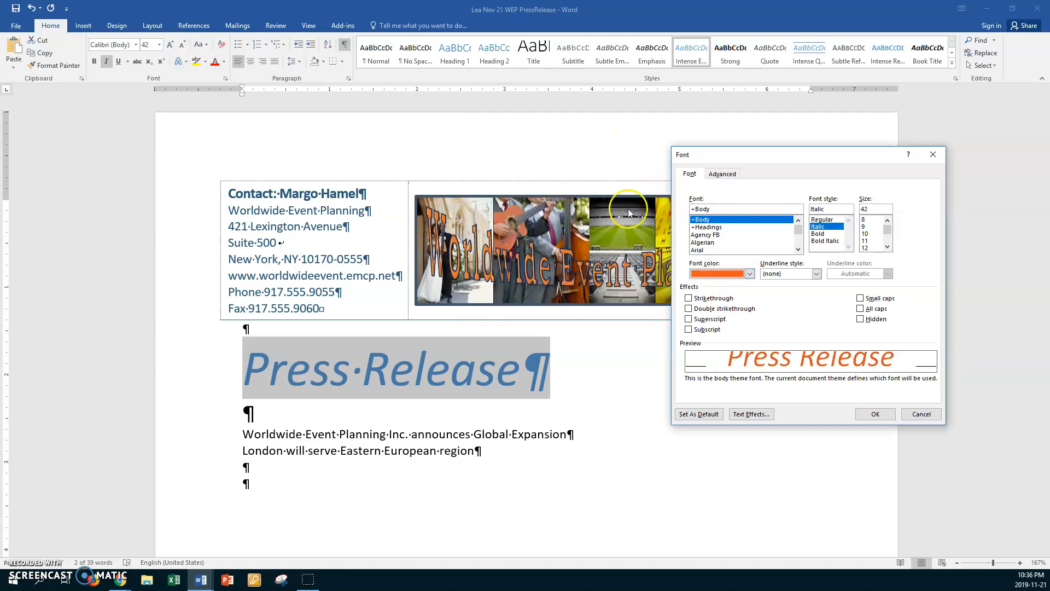
pyautogui.click(873, 415)
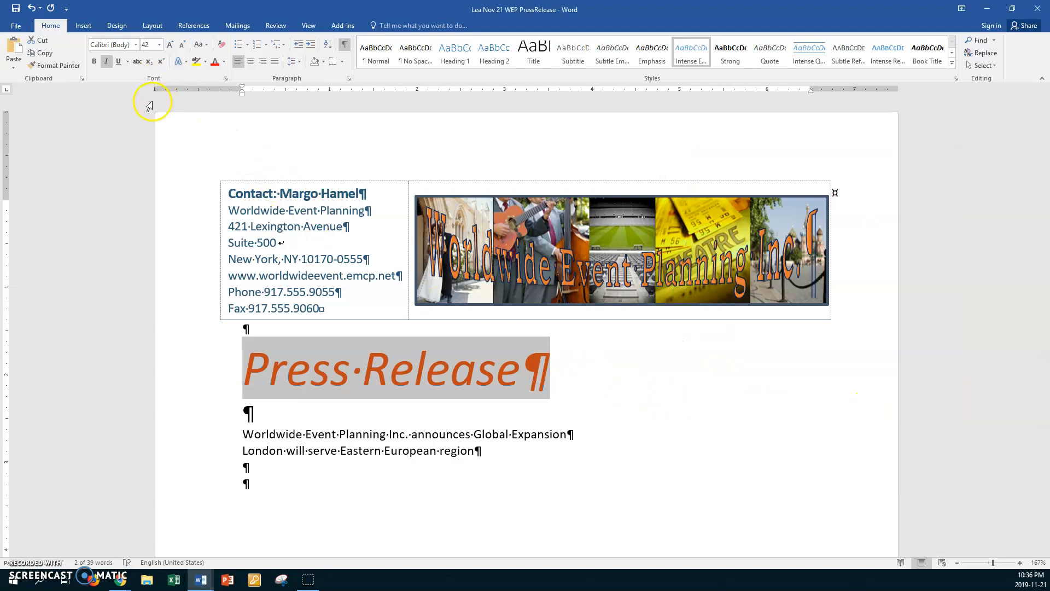
# - Make the "Press Release" heading bold and expand its character spacing by 4 pt
pyautogui.click(95, 62)
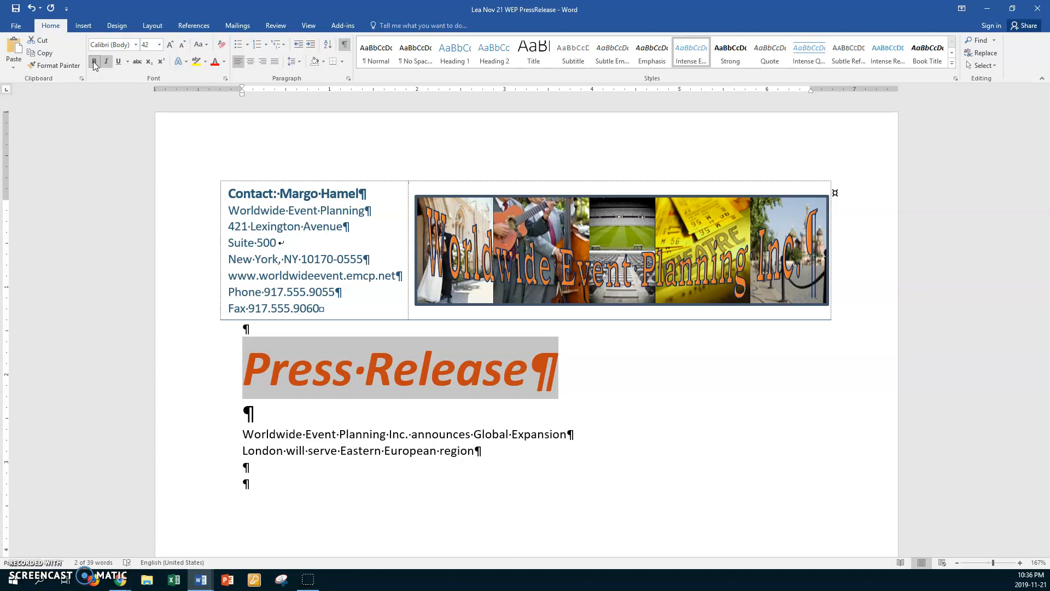
pyautogui.click(225, 78)
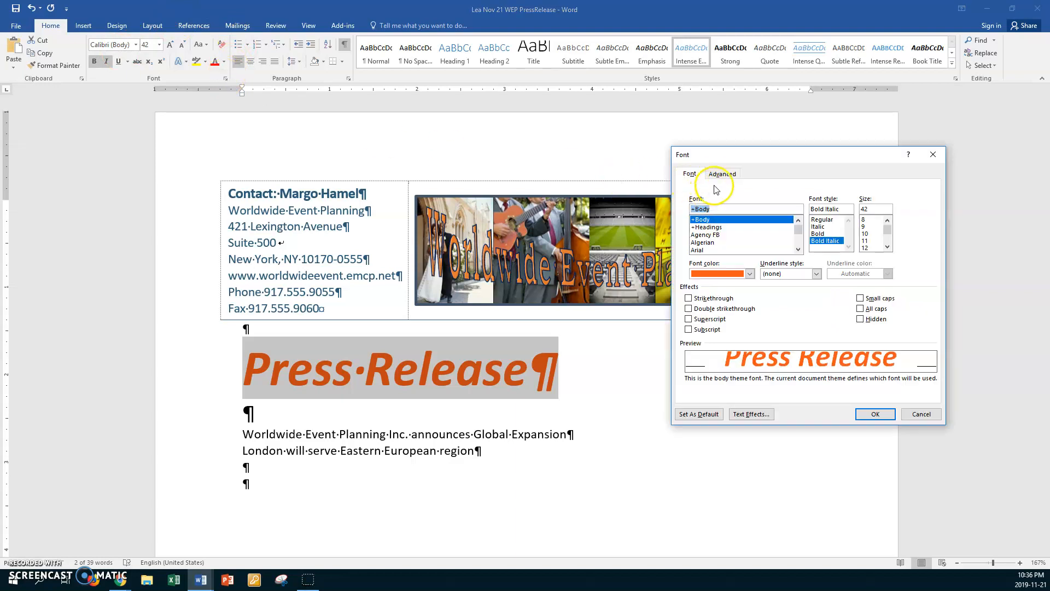
pyautogui.click(721, 174)
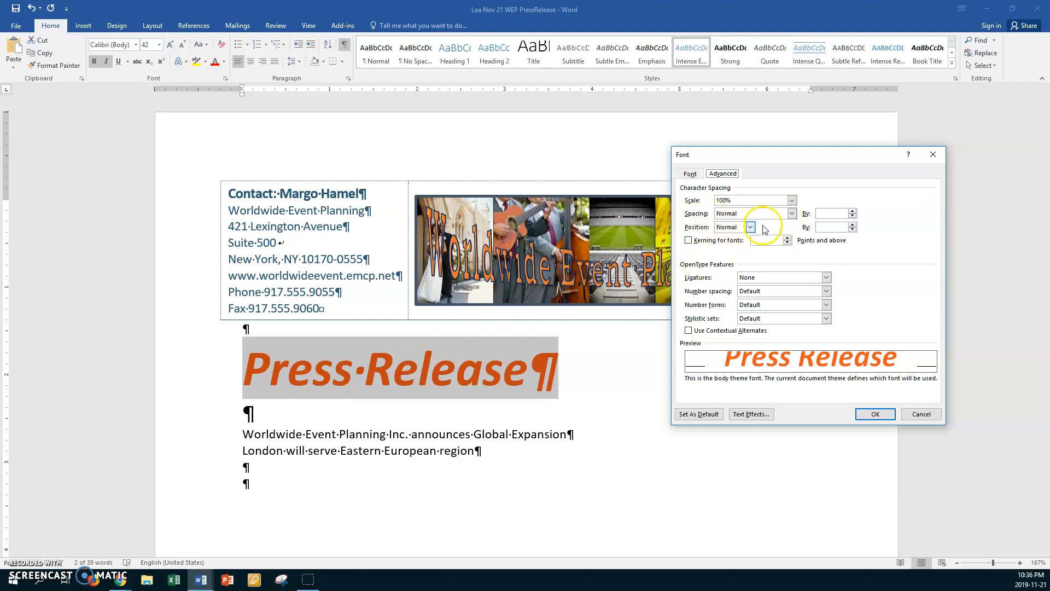
pyautogui.click(791, 214)
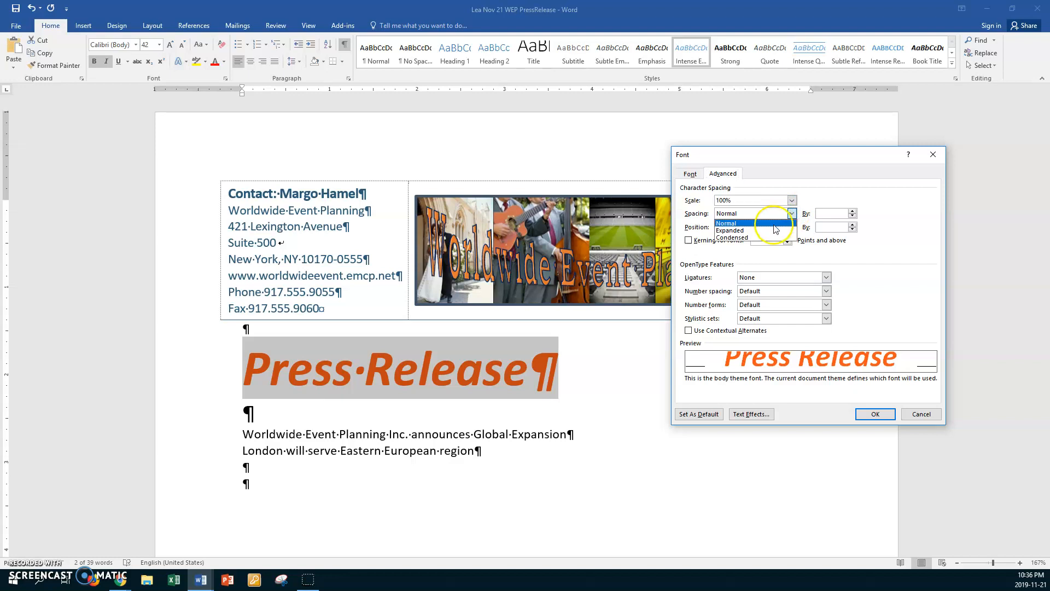
pyautogui.click(733, 231)
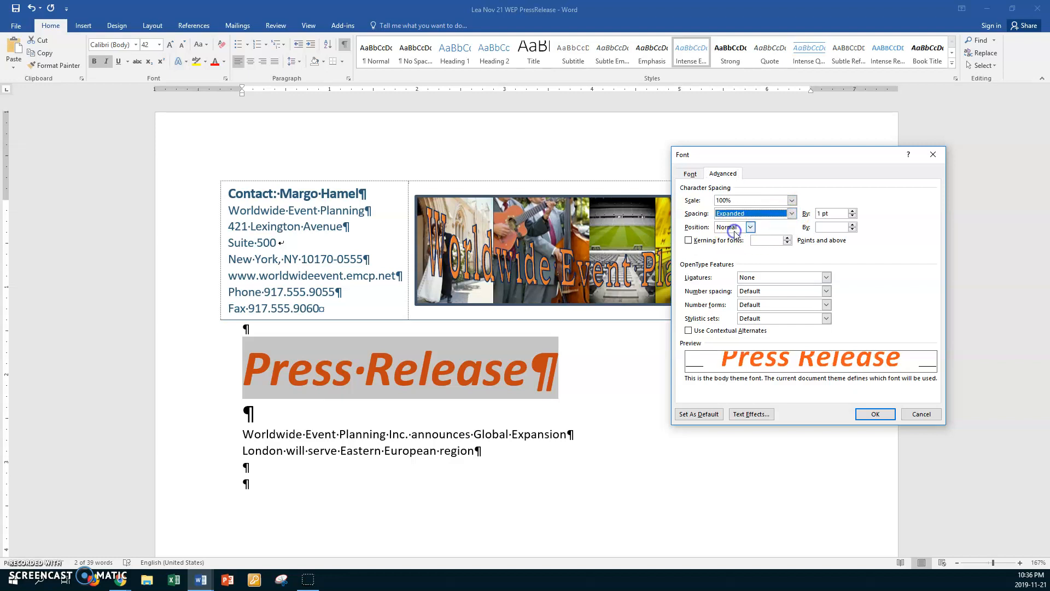
pyautogui.click(823, 213)
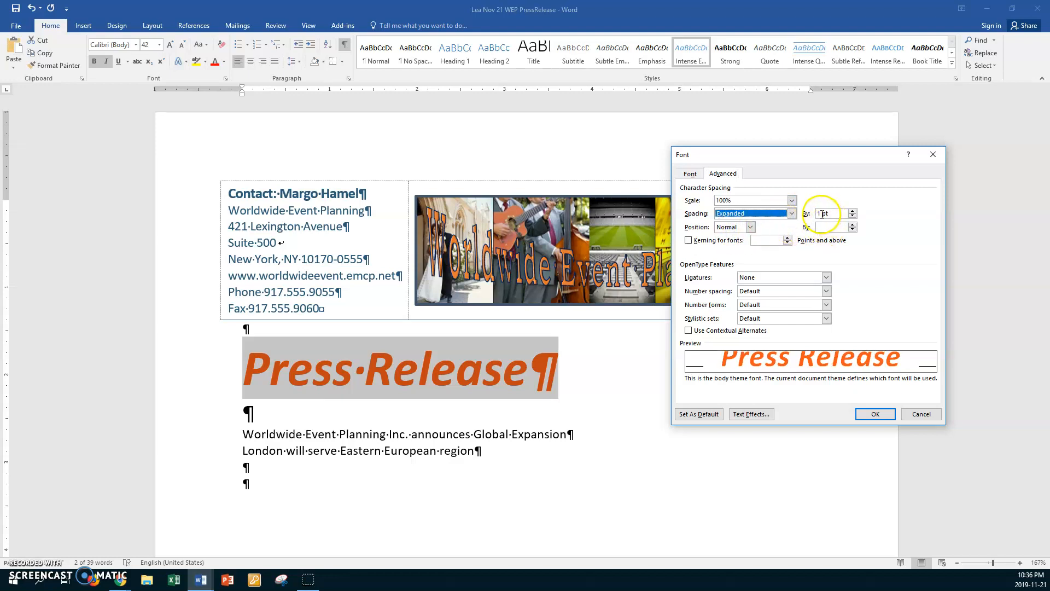
pyautogui.moveTo(822, 214); pyautogui.dragTo(808, 218)
pyautogui.write('4')
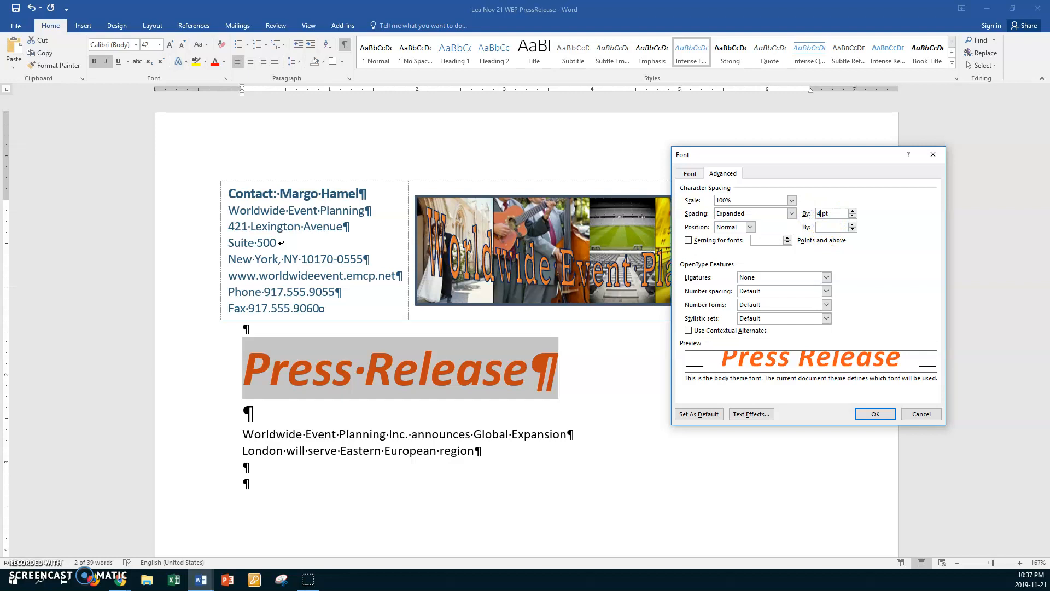
pyautogui.click(863, 412)
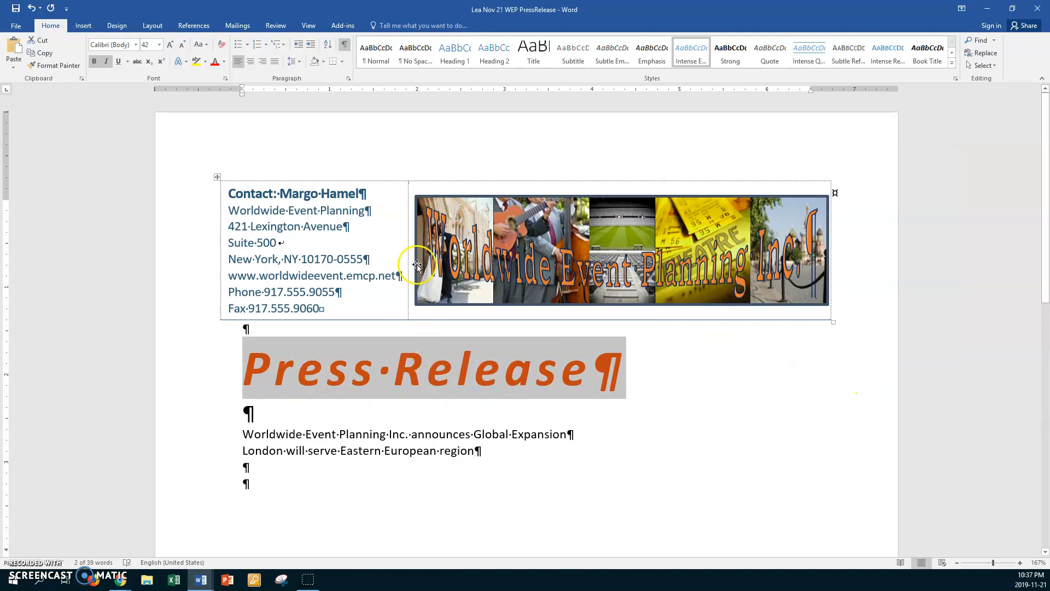
# - Change the character spacing of the "Press Release" heading to Condensed and apply it
pyautogui.click(227, 80)
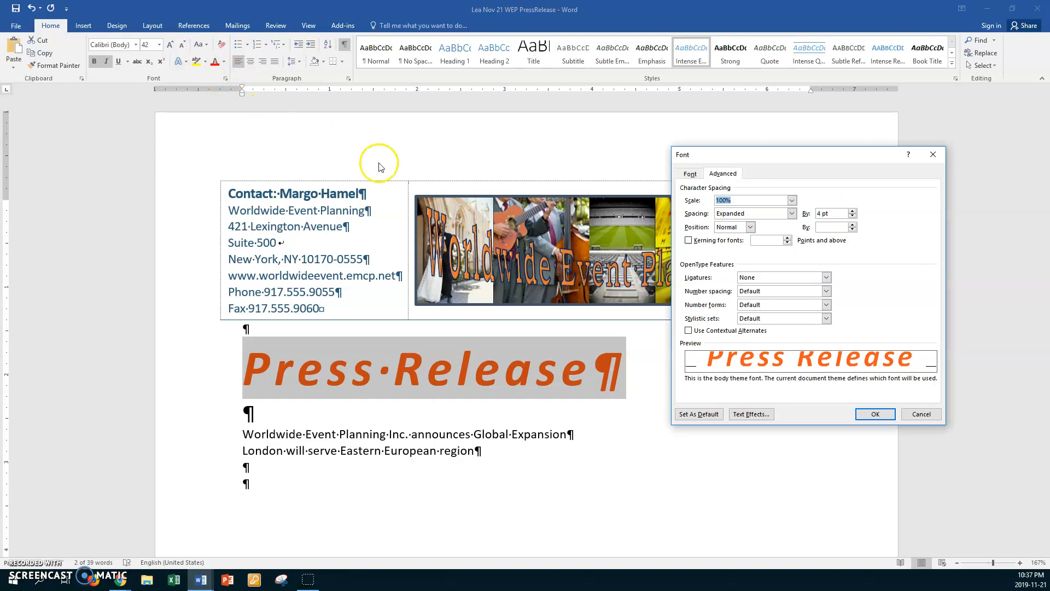
pyautogui.click(795, 215)
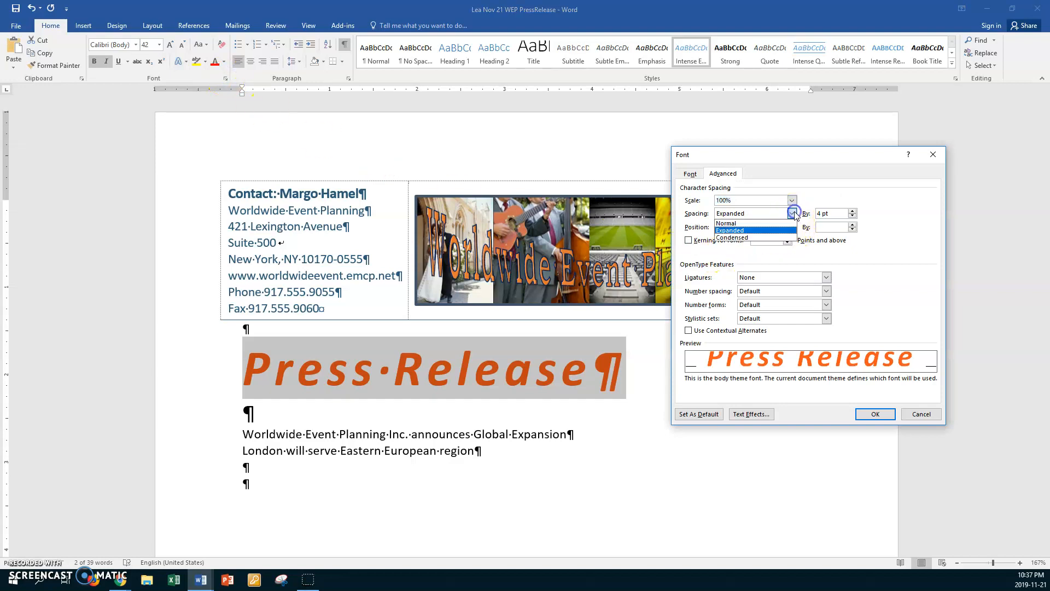
pyautogui.click(767, 238)
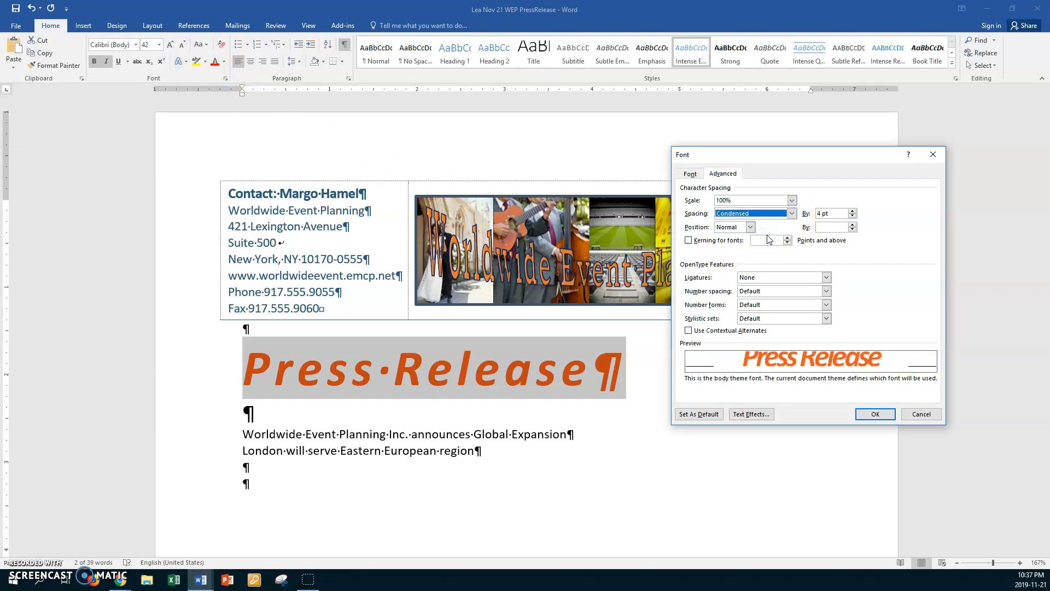
pyautogui.click(875, 414)
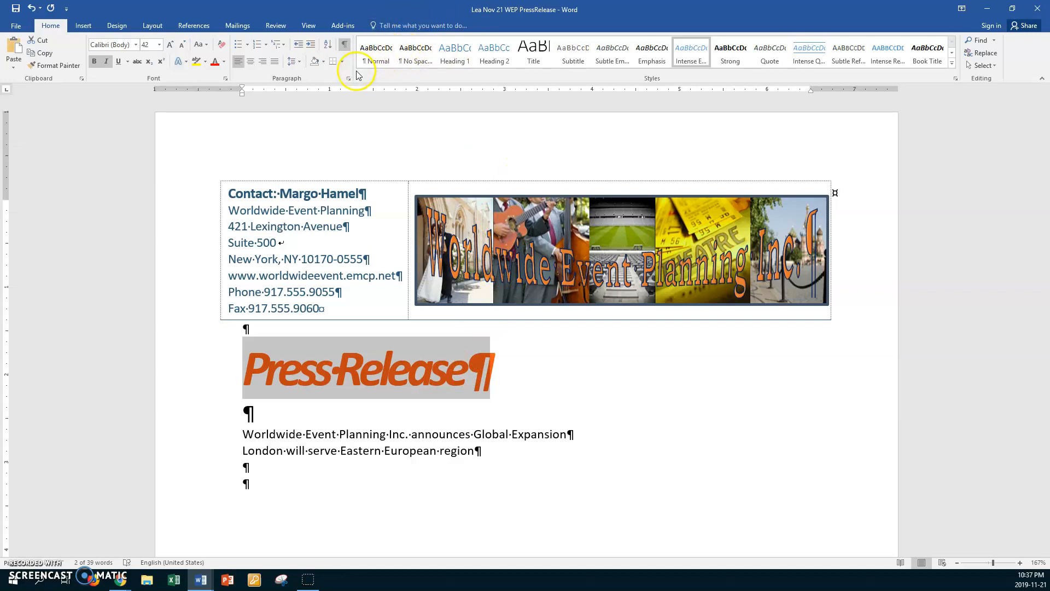
# - Set the spacing amount of the "Press Release" heading's condensed characters to 0.25 pt
pyautogui.click(226, 78)
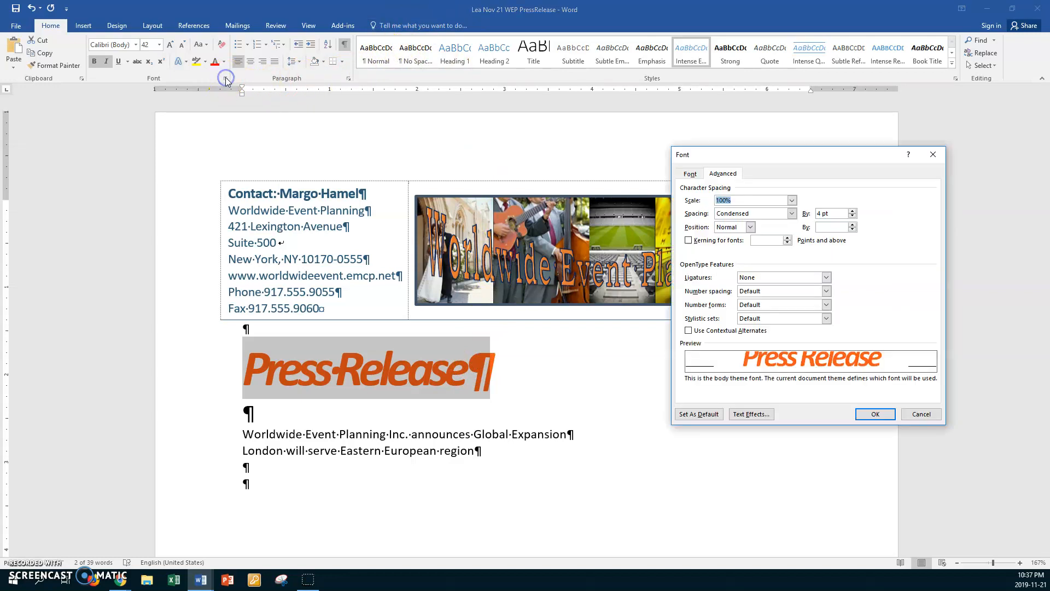
pyautogui.doubleClick(824, 213)
pyautogui.write('0.25')
pyautogui.click(874, 413)
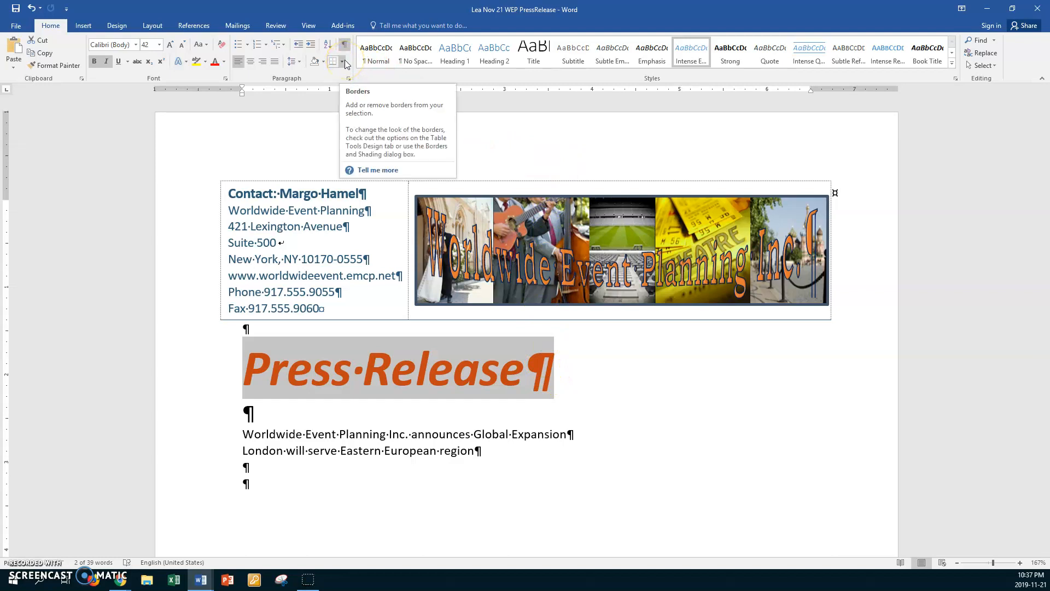
# - Set the paragraph spacing before the "Press Release" heading to 24 pt
pyautogui.click(349, 80)
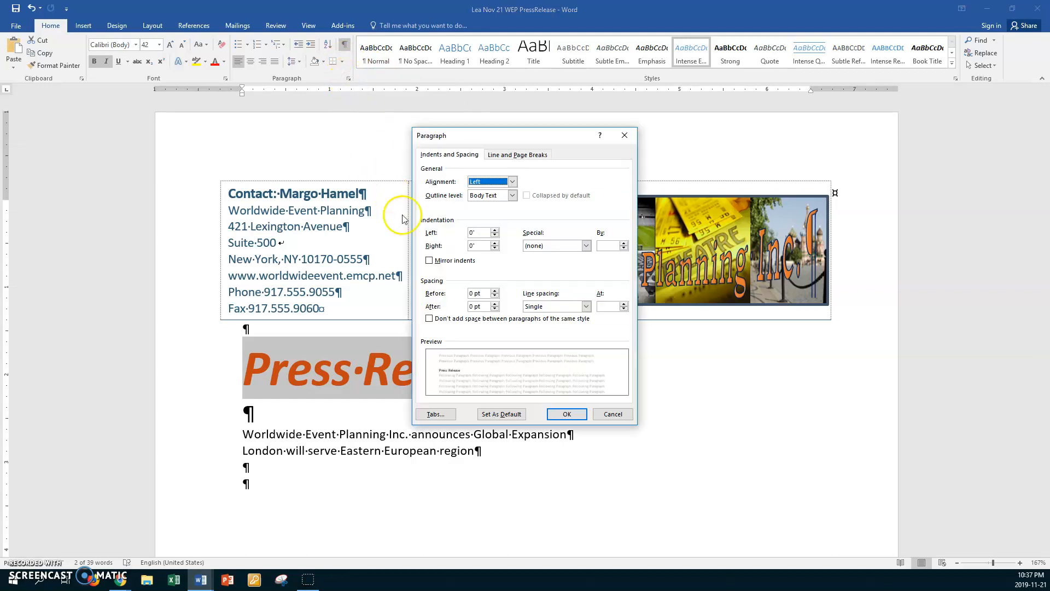
pyautogui.click(475, 293)
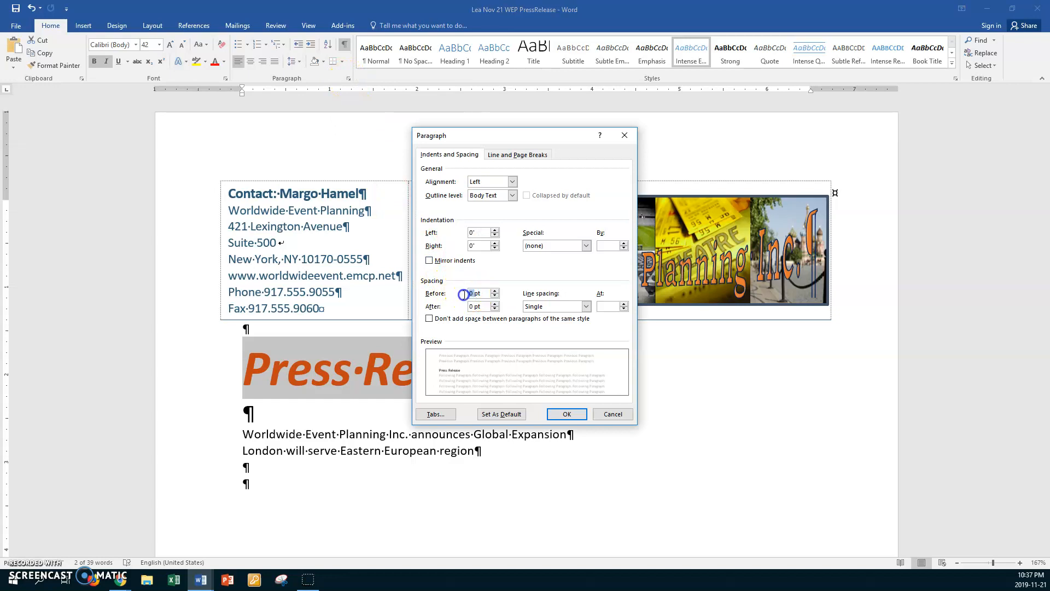
pyautogui.write('24')
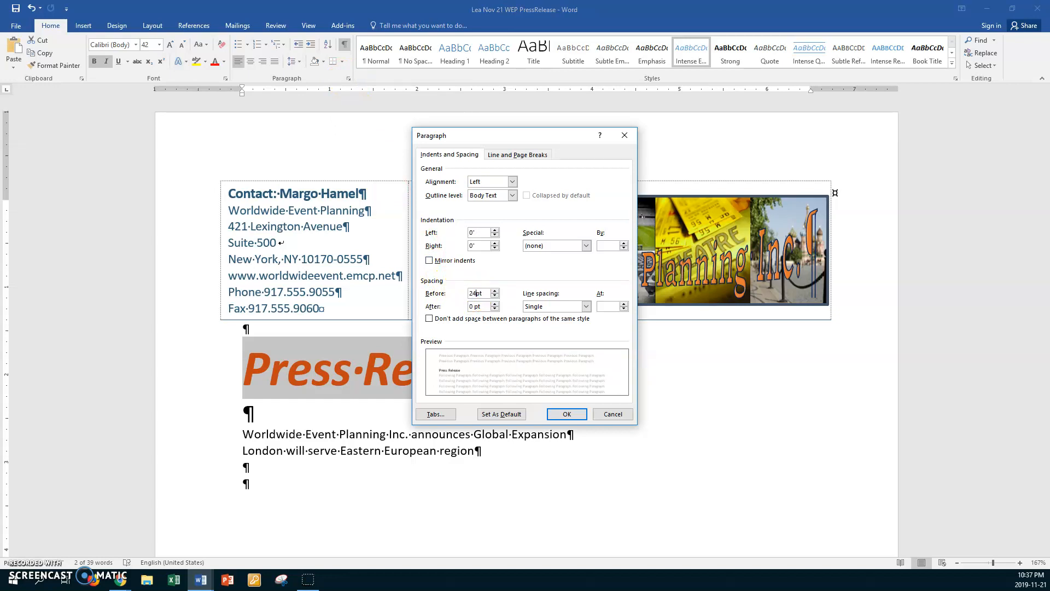
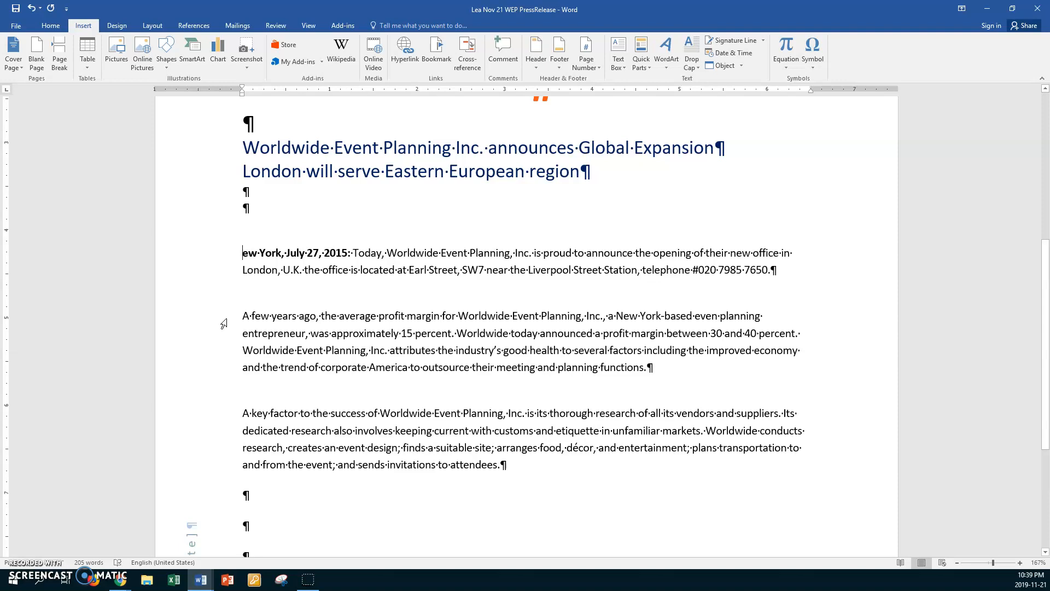
# - Restore the initial "N" of the "New York, July 27, 2015" dateline and enter a centered "###" below the last body paragraph
pyautogui.write('N')
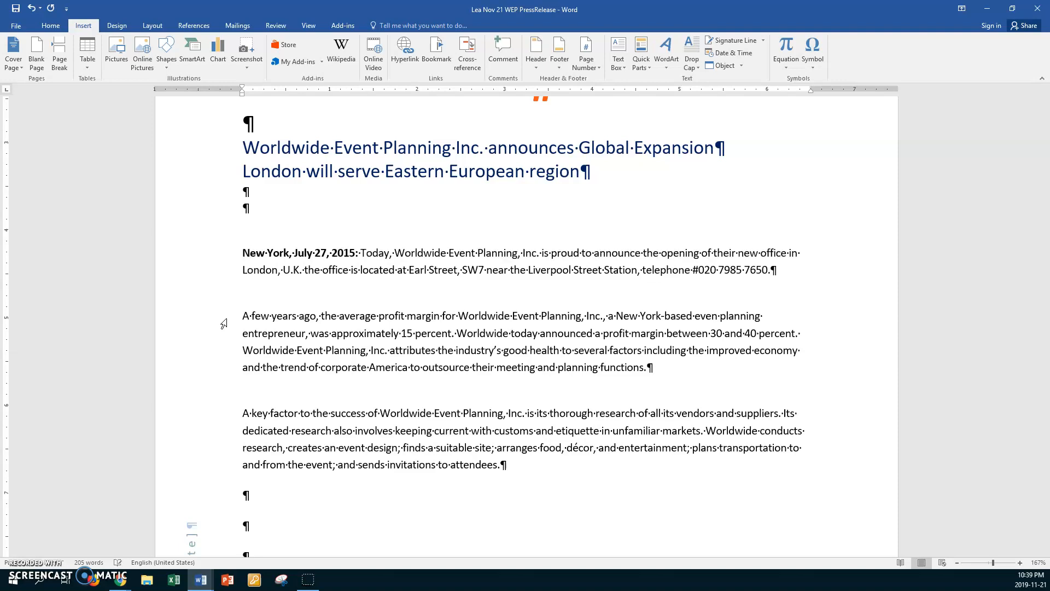
pyautogui.scroll(-3, 306, 251)
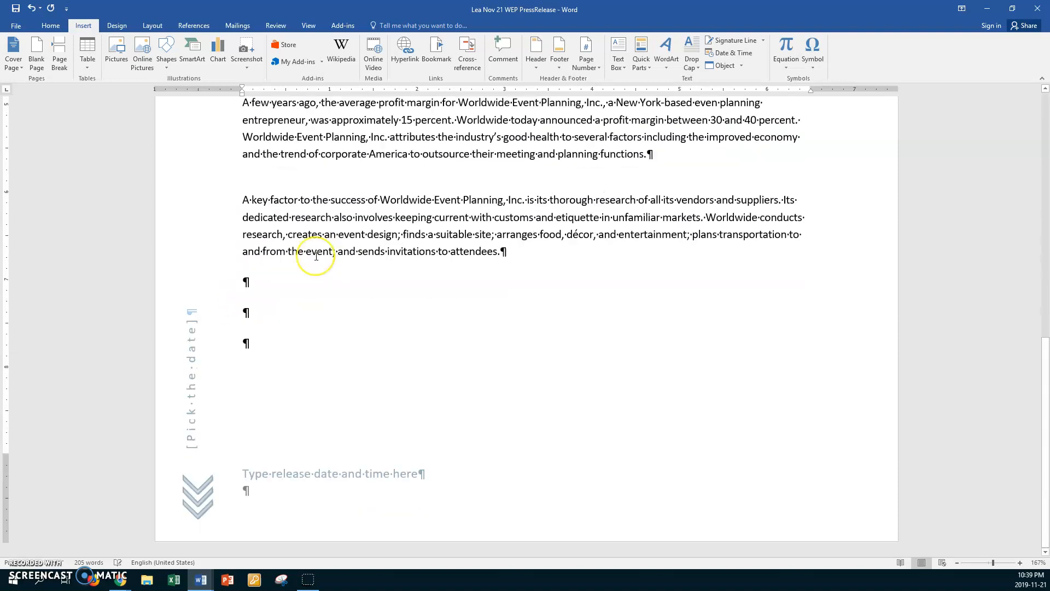
pyautogui.click(259, 282)
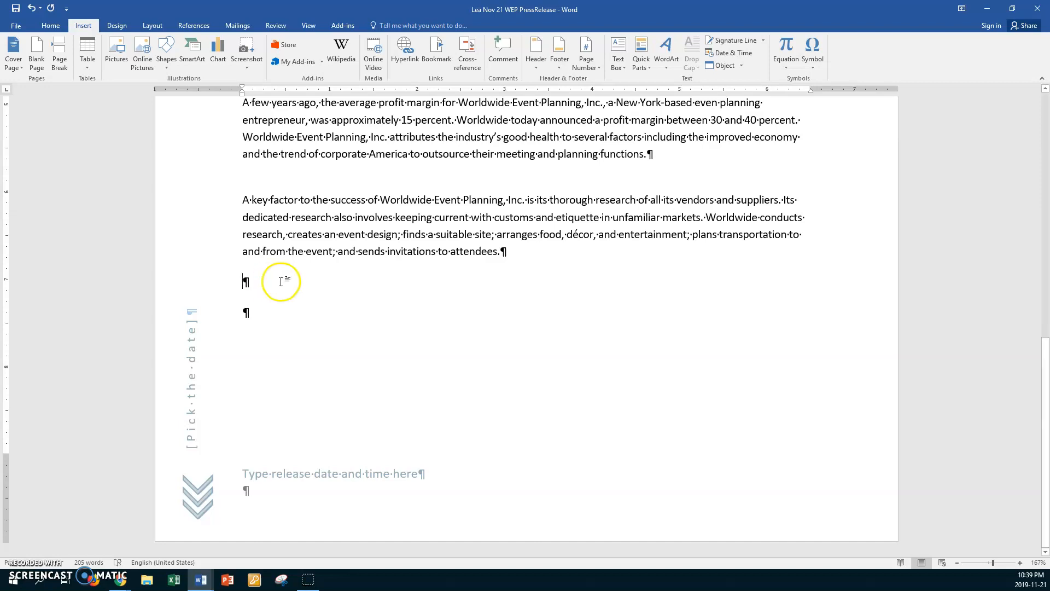
pyautogui.click(270, 280)
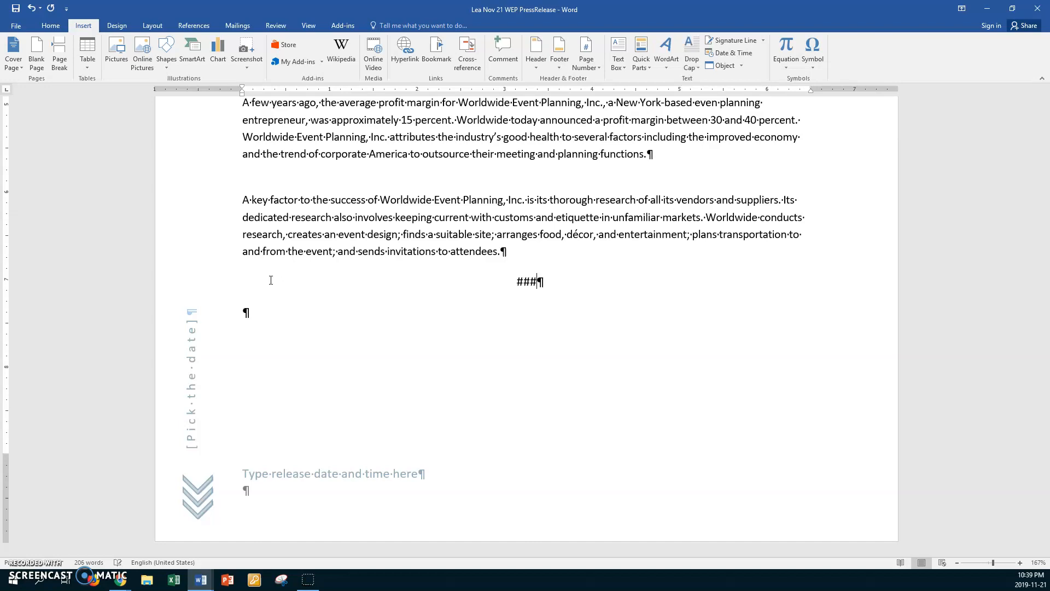
# - Expand the character spacing of the centered "###" line by 7 pt
pyautogui.scroll(1, 271, 280)
pyautogui.click(227, 326)
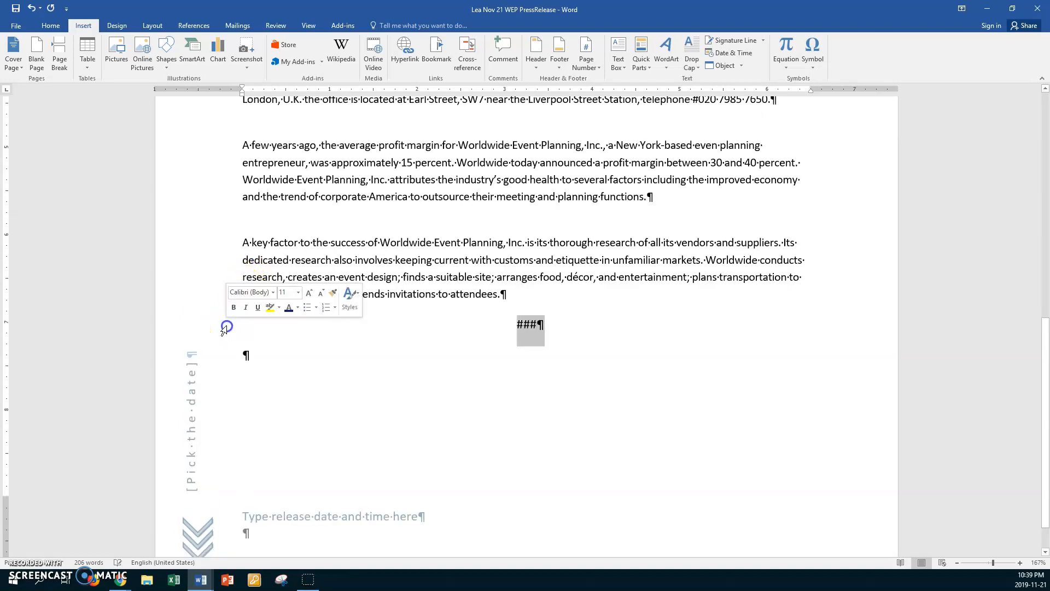
pyautogui.click(51, 27)
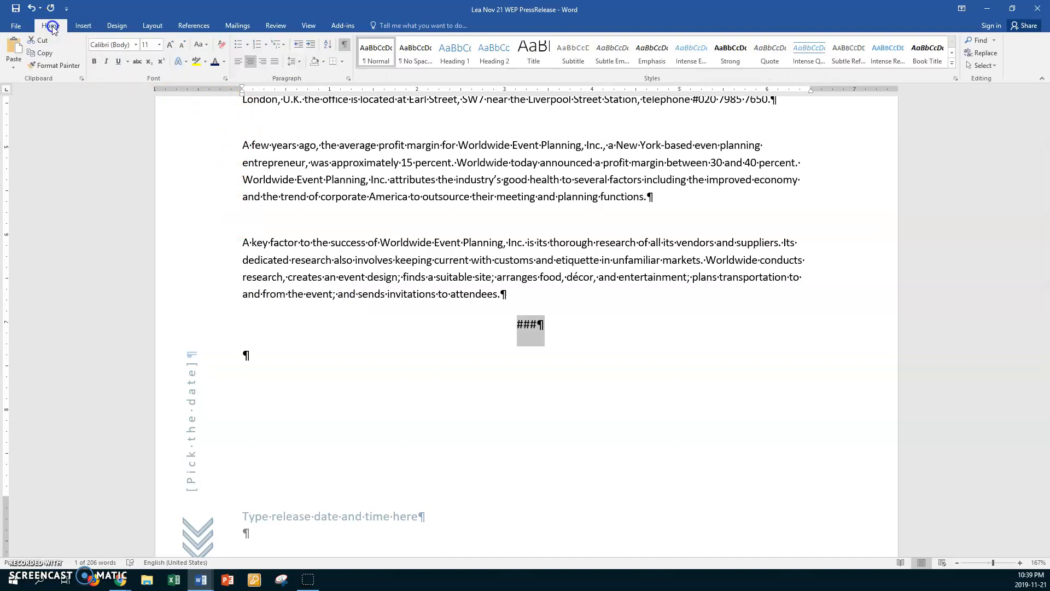
pyautogui.click(227, 79)
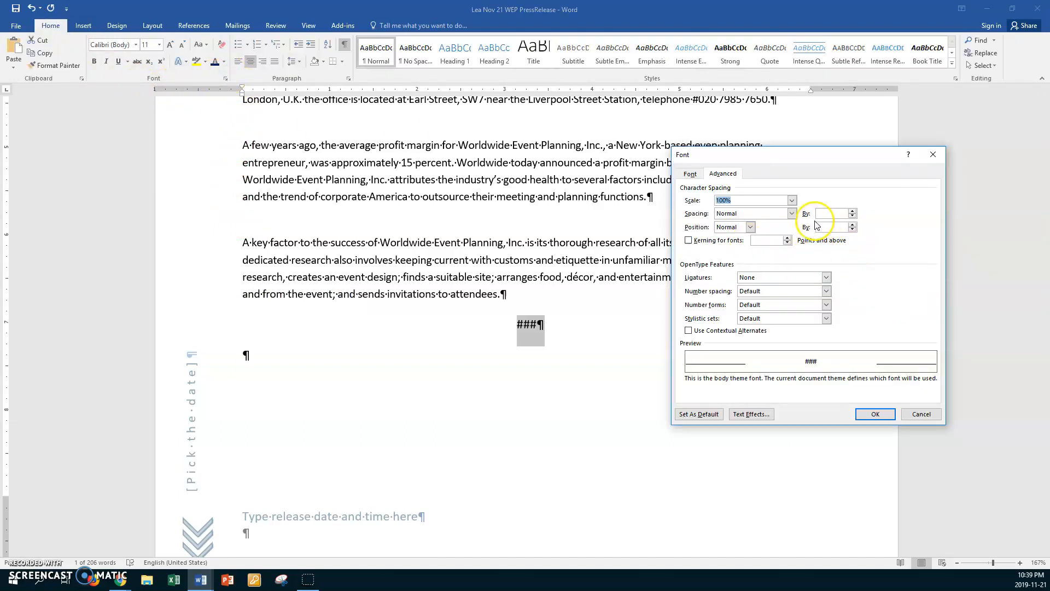
pyautogui.click(791, 213)
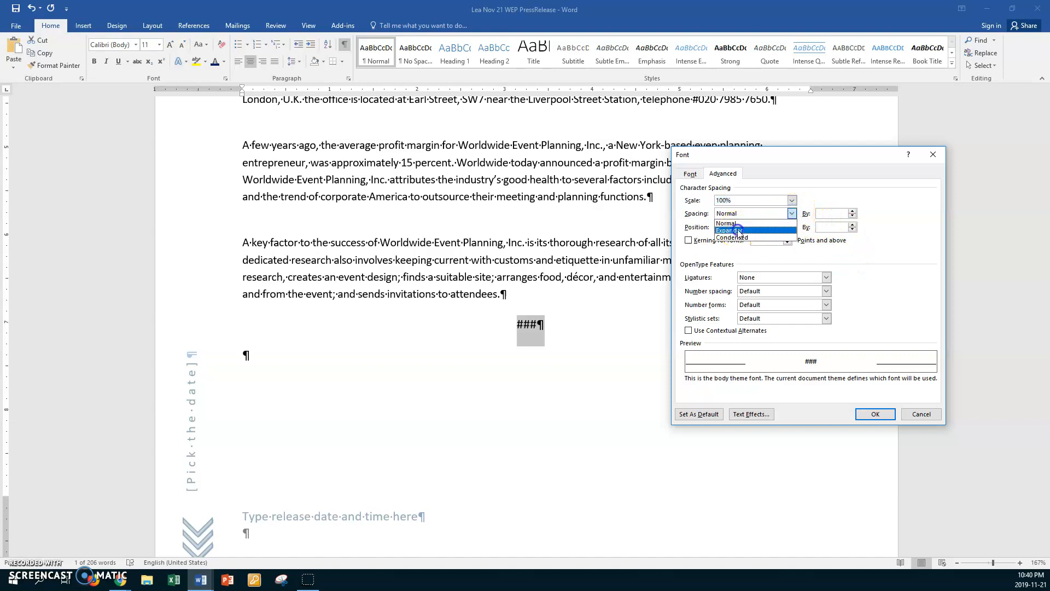
pyautogui.click(739, 230)
pyautogui.click(816, 213)
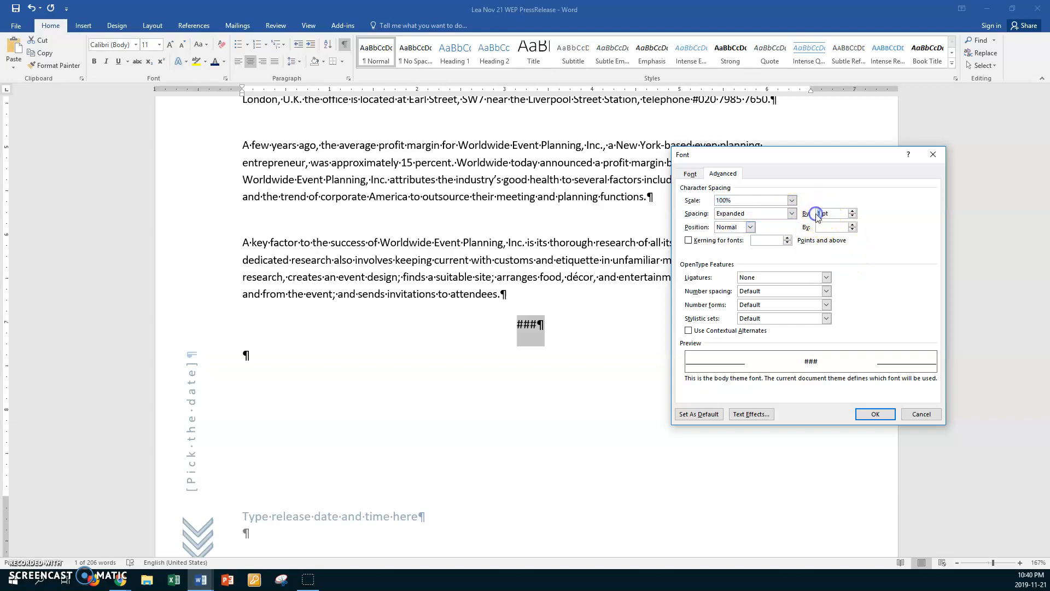
pyautogui.write('7')
pyautogui.click(875, 415)
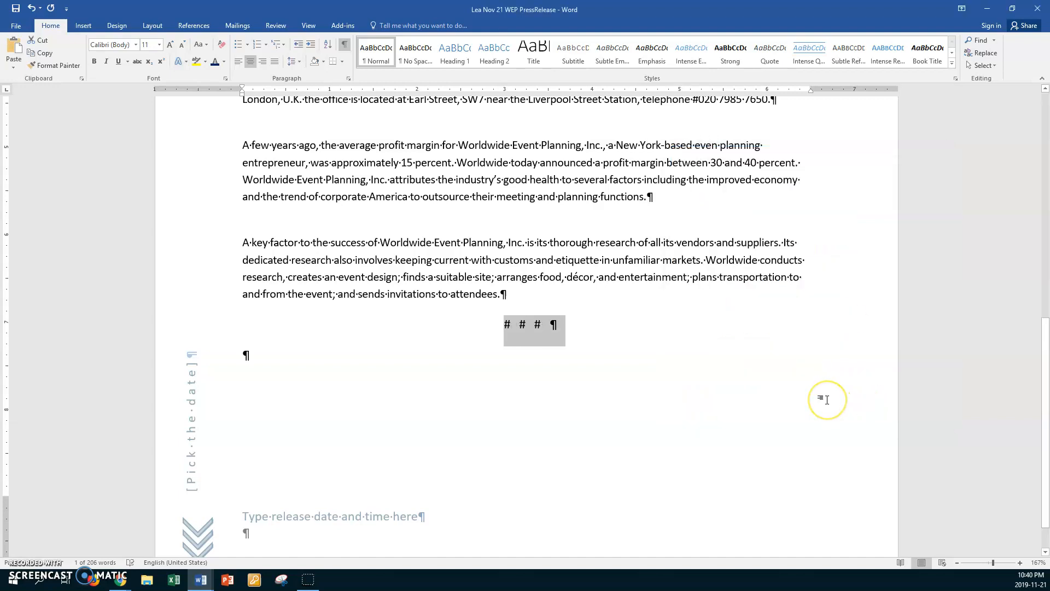
# - Increase the font size of the "###" line to 16 and deselect it
pyautogui.hotkey('ctrl', 'shift', '.')
pyautogui.hotkey('ctrl', 'shift', '.')
pyautogui.hotkey('ctrl', 'shift', '.')
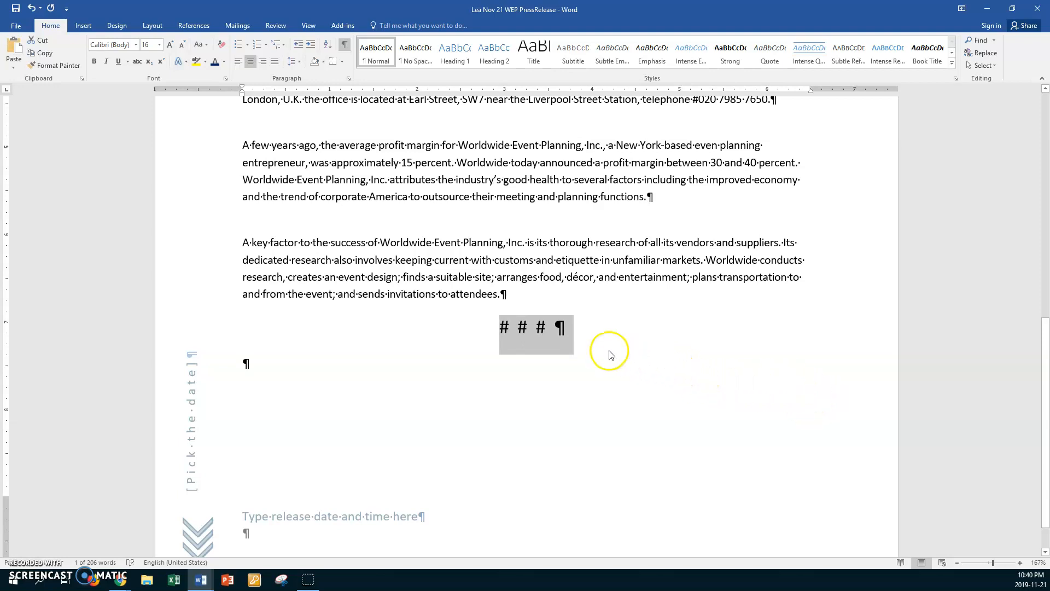
pyautogui.click(583, 335)
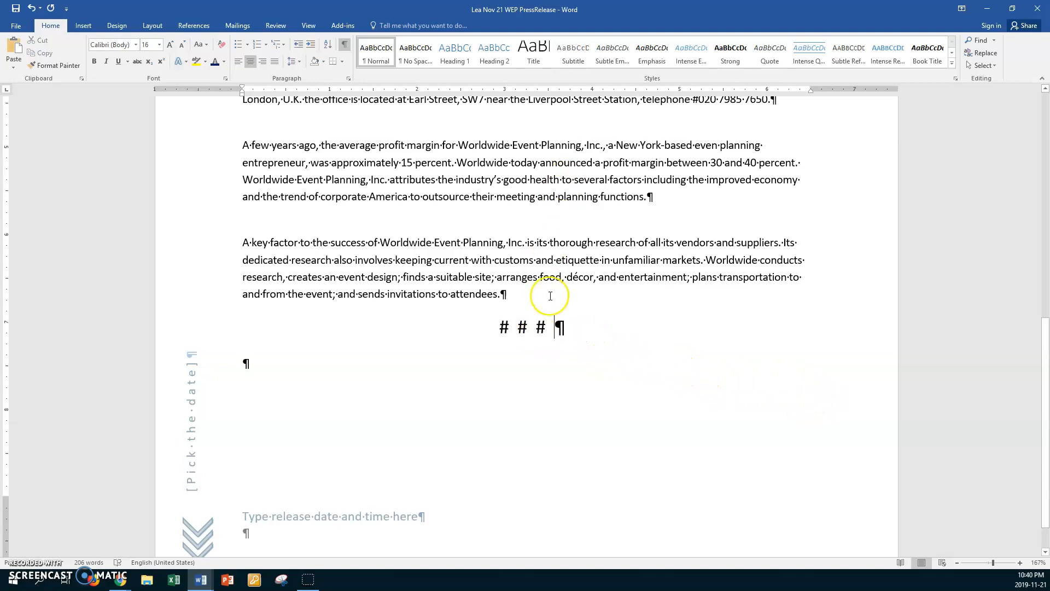
# - Delete the extra empty paragraph directly above the "New York, July 27, 2015" dateline
pyautogui.scroll(6, 547, 294)
pyautogui.scroll(-3, 551, 296)
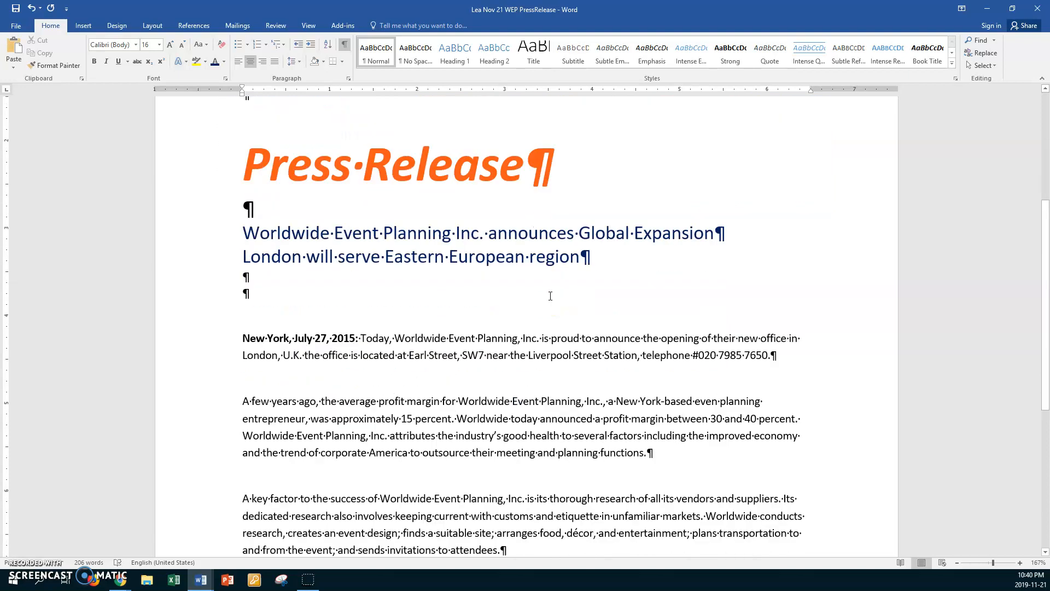
pyautogui.scroll(-2, 550, 296)
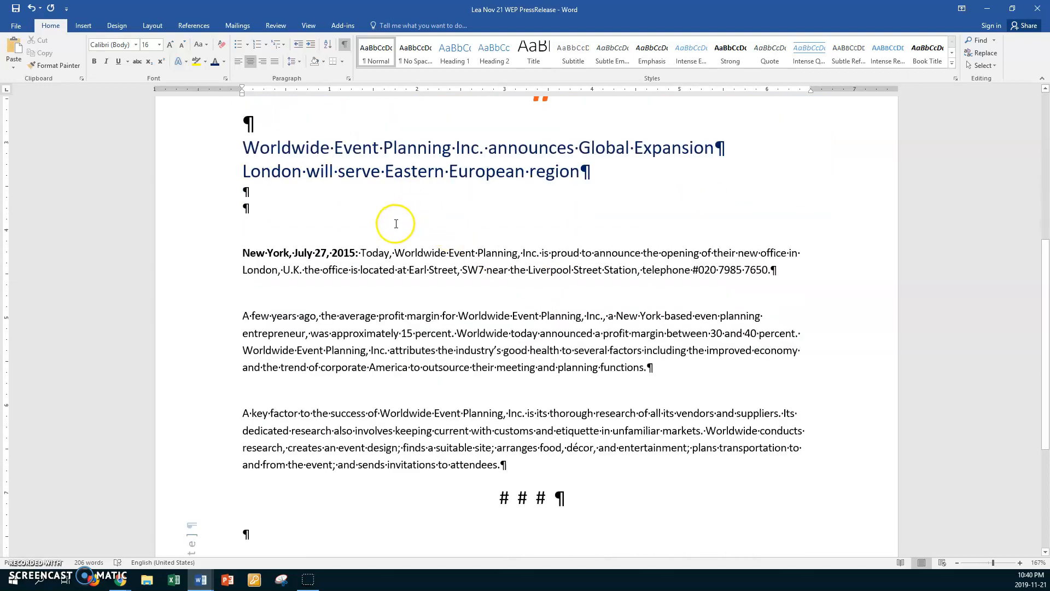
pyautogui.click(259, 208)
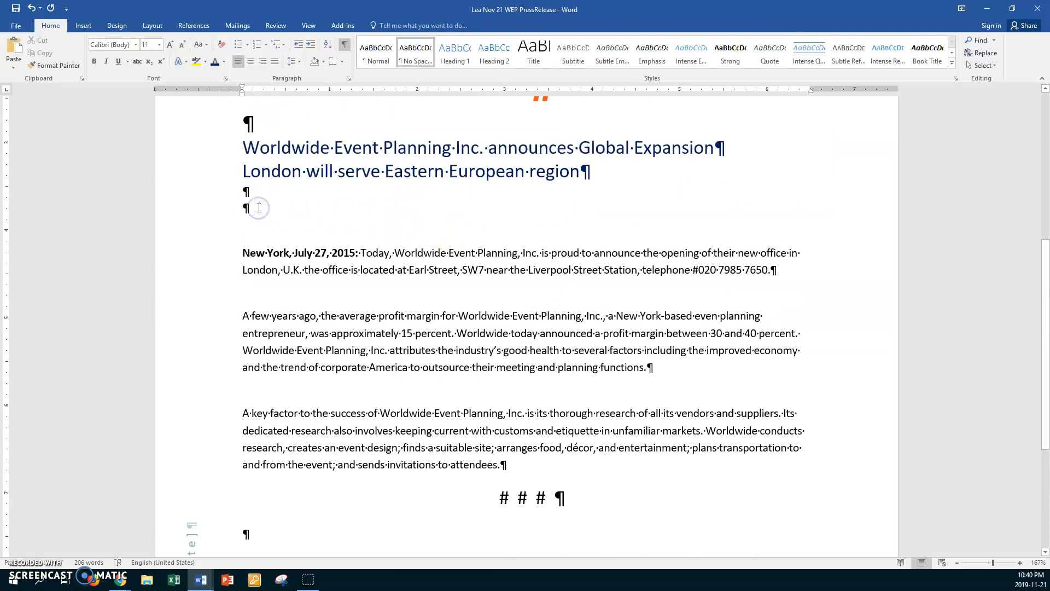
pyautogui.press('Delete')
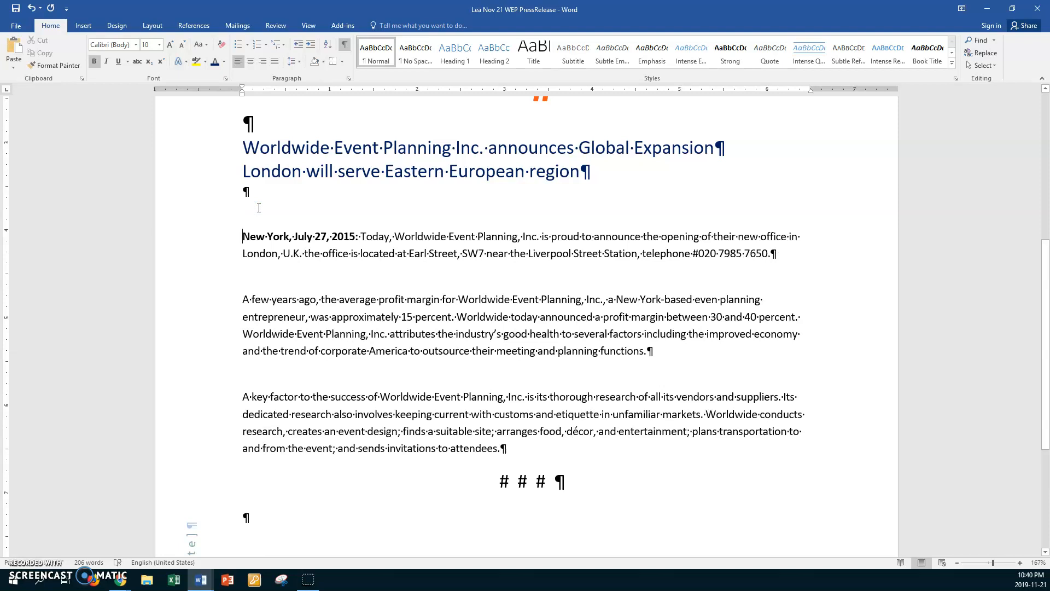
# - In the footer, replace the "Type release date and time here" placeholder with an automatically updating date and time in the 11/21/2019 10:41 PM format
pyautogui.scroll(-4, 261, 207)
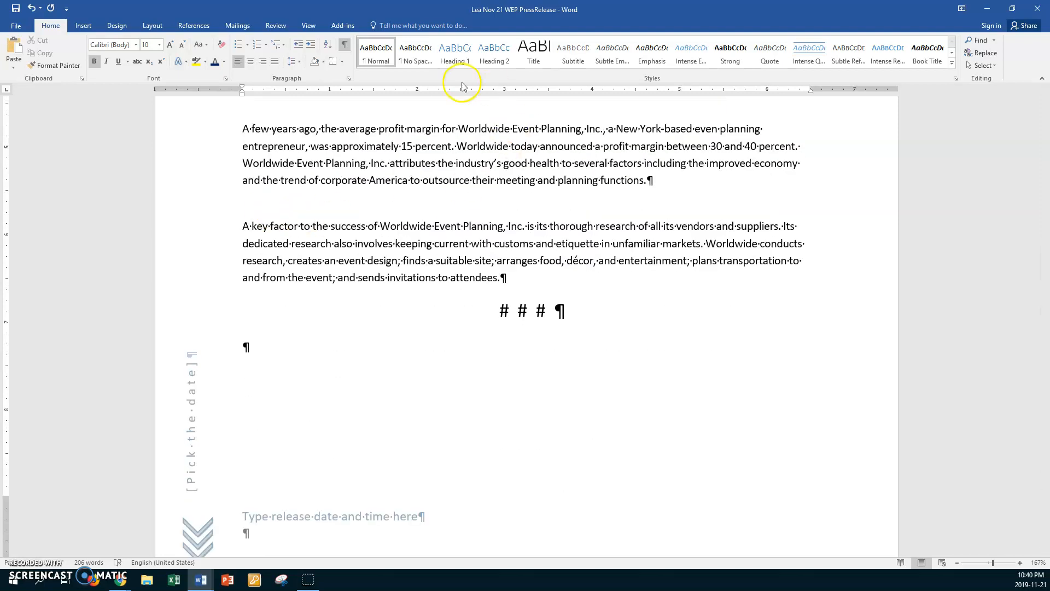
pyautogui.scroll(7, 420, 143)
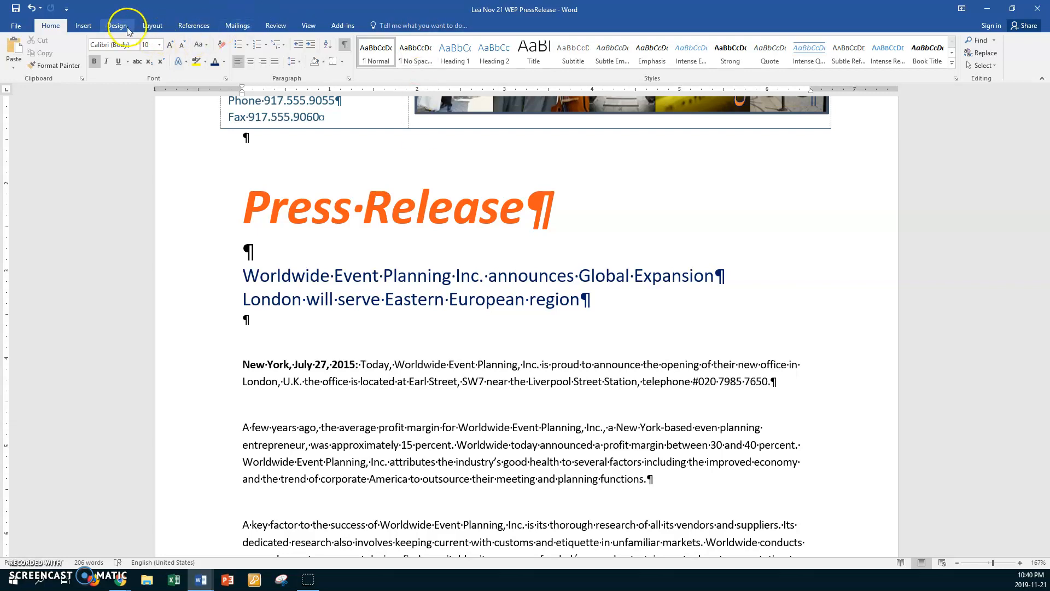
pyautogui.click(81, 26)
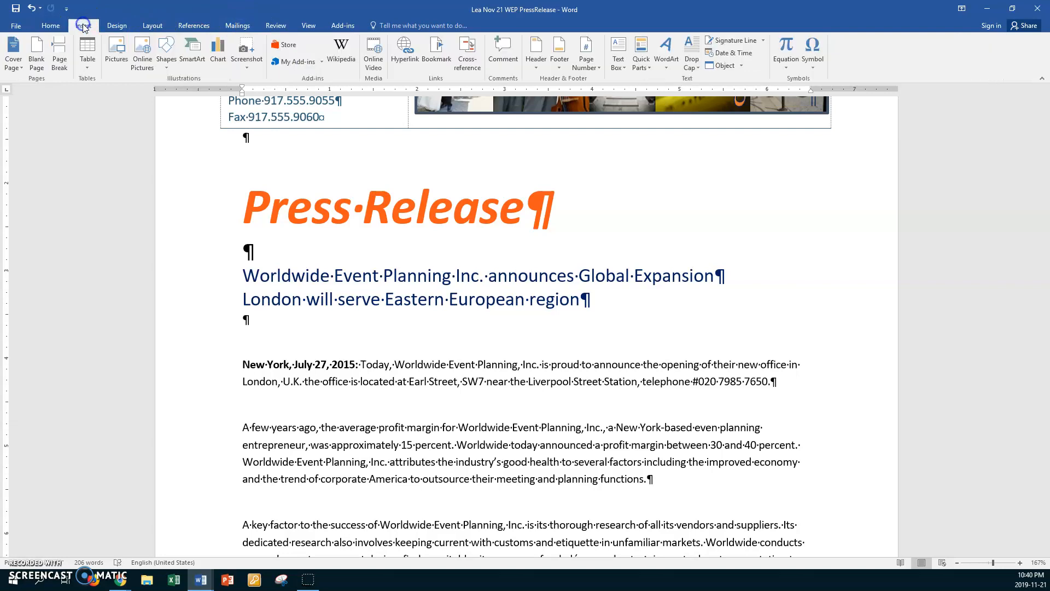
pyautogui.click(559, 65)
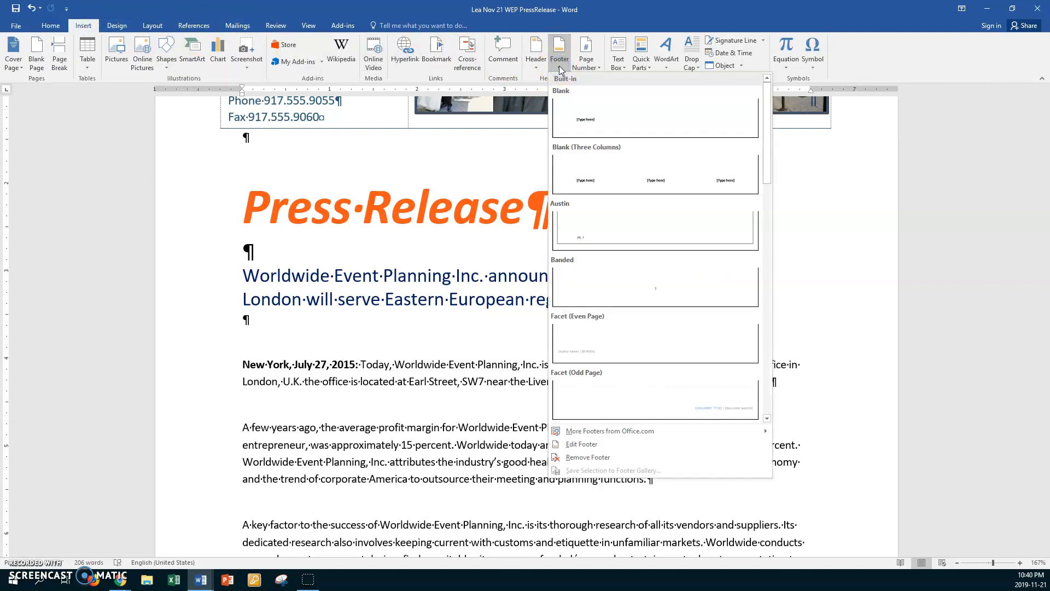
pyautogui.click(578, 444)
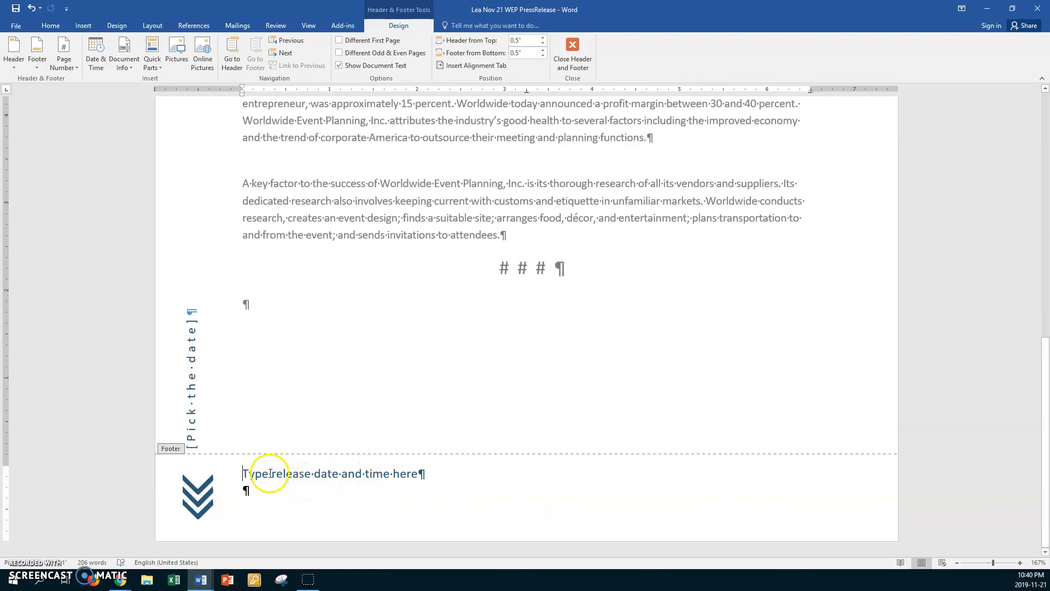
pyautogui.moveTo(243, 474); pyautogui.dragTo(401, 472)
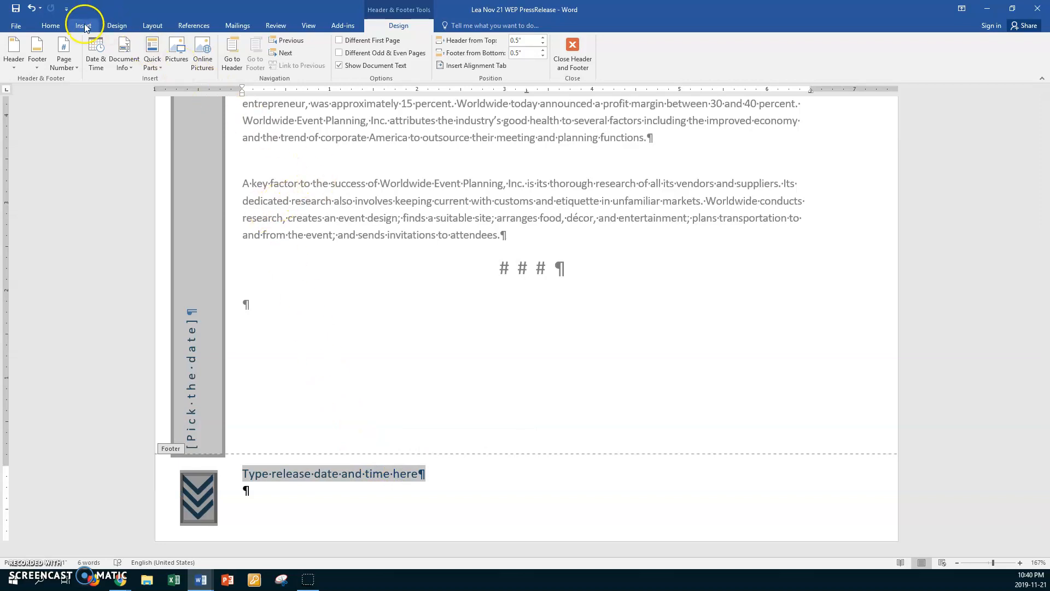
pyautogui.click(104, 65)
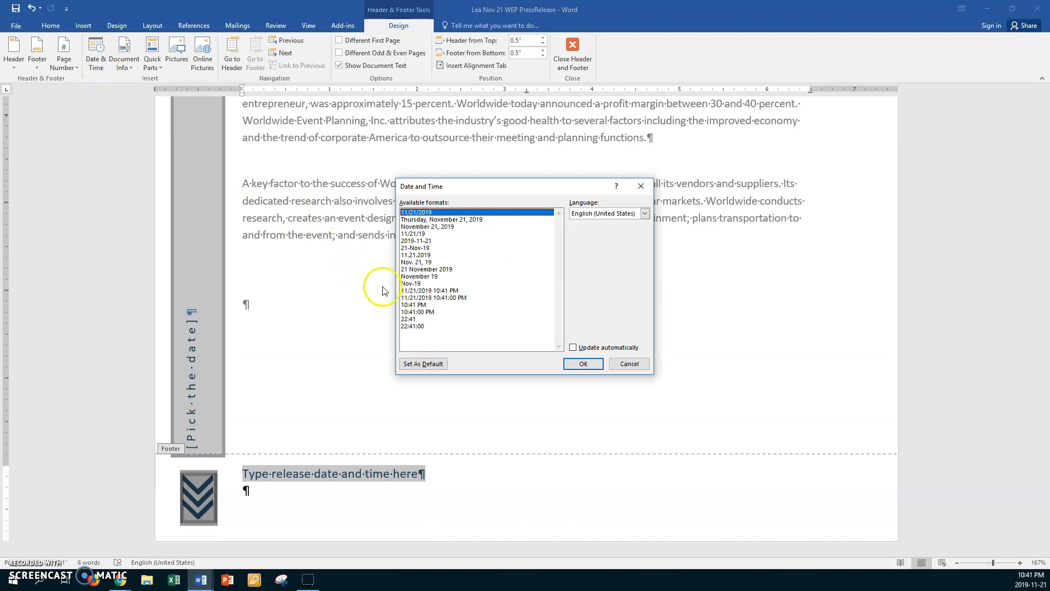
pyautogui.click(424, 291)
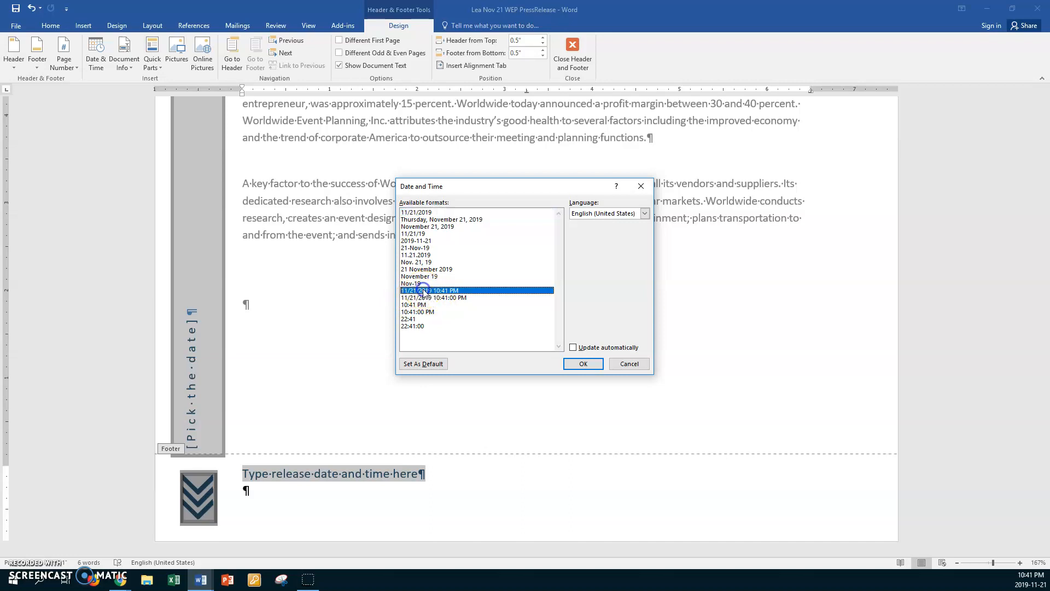
pyautogui.click(573, 348)
pyautogui.click(573, 365)
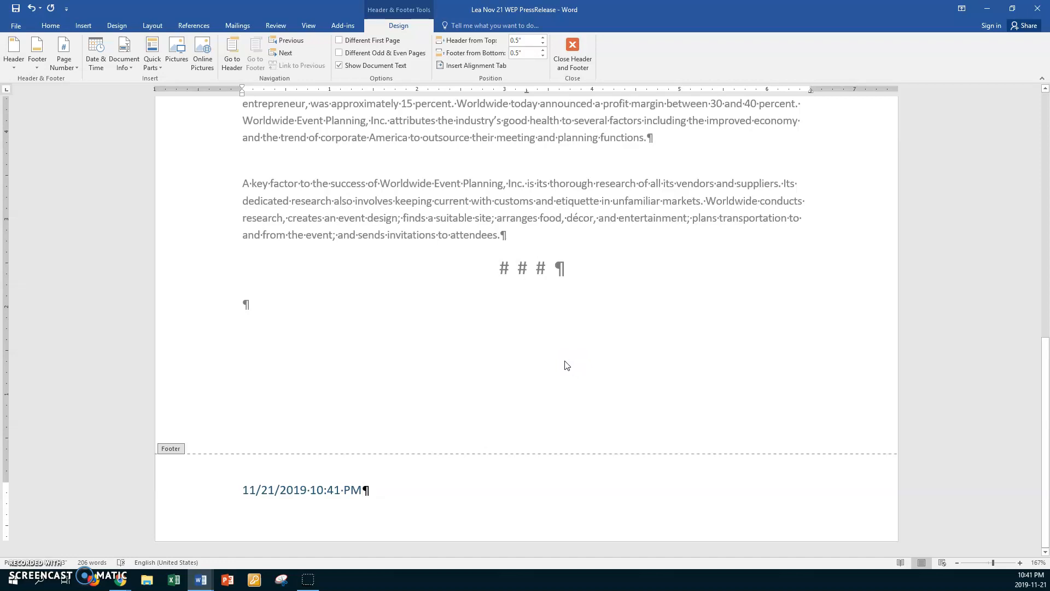
# - Undo the date and time replacement in the footer, bringing back the footer placeholders and arrow graphic
pyautogui.hotkey('ctrl', 'z')
pyautogui.click(387, 464)
pyautogui.click(253, 420)
pyautogui.click(293, 479)
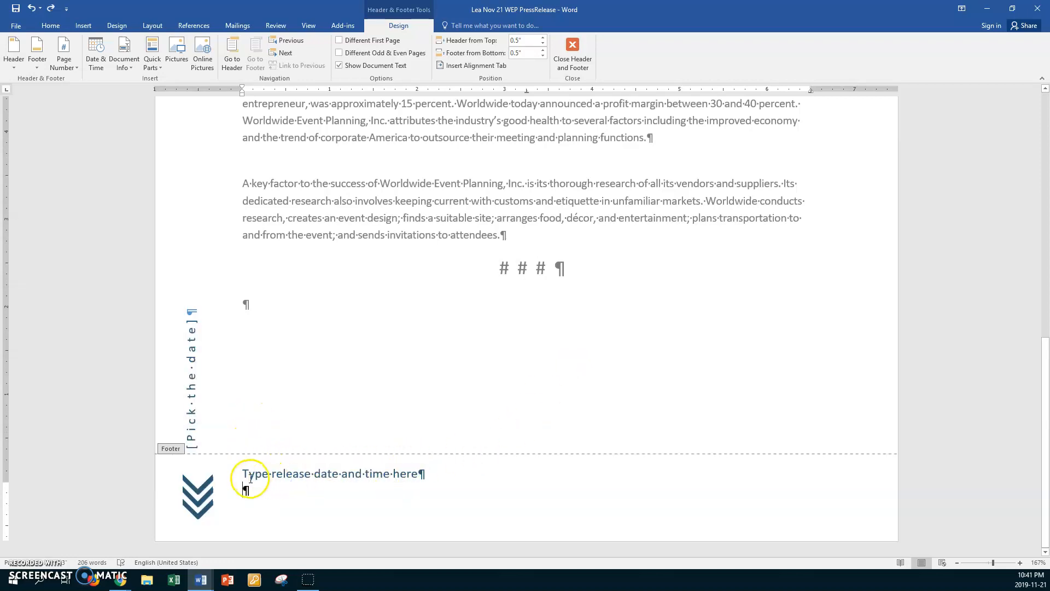
pyautogui.moveTo(243, 474); pyautogui.dragTo(415, 471)
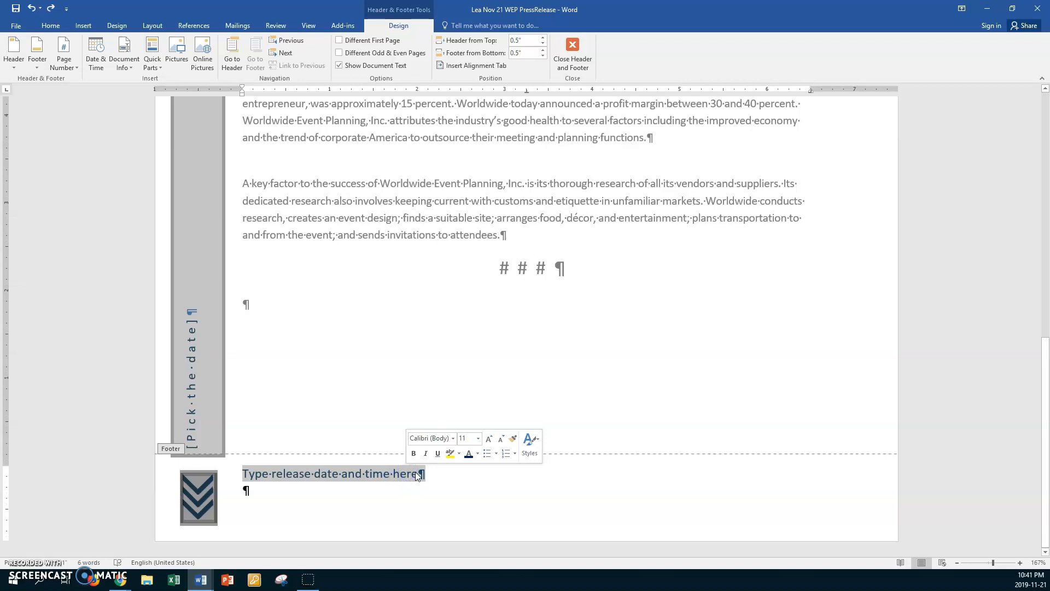
pyautogui.click(415, 472)
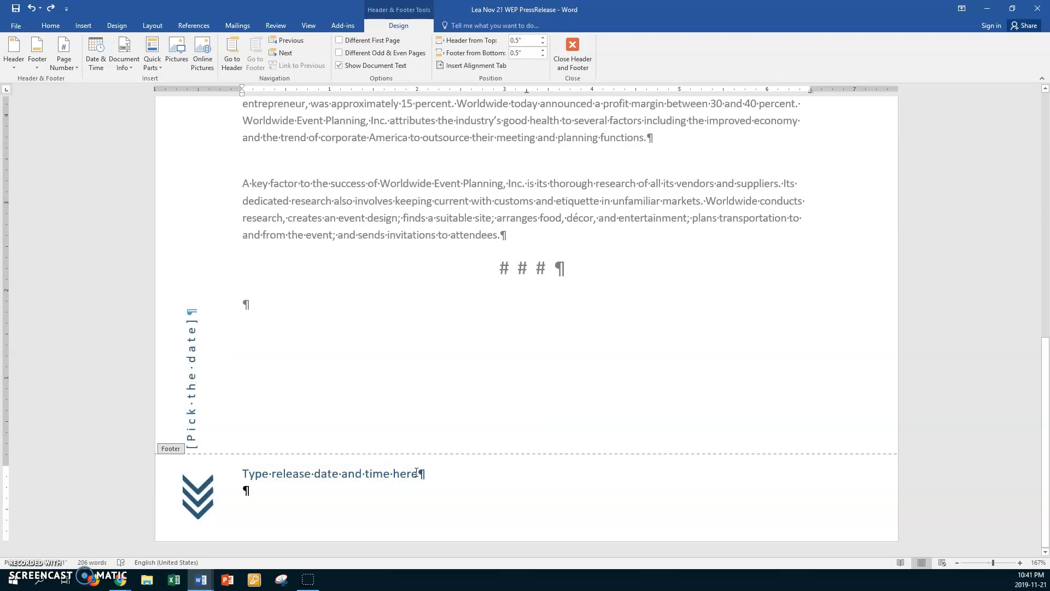
pyautogui.tripleClick(416, 472)
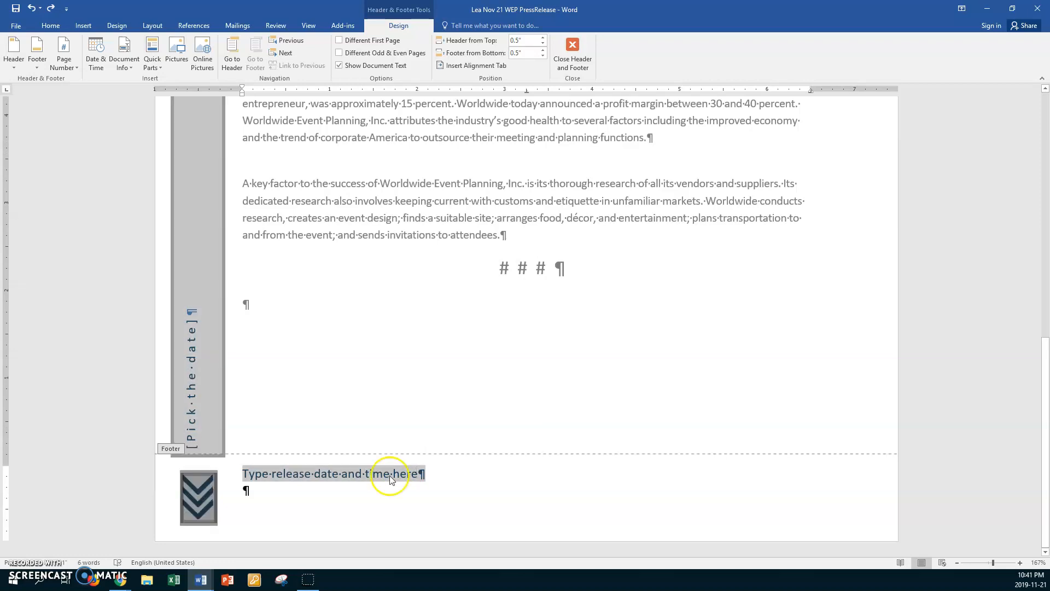
pyautogui.click(322, 475)
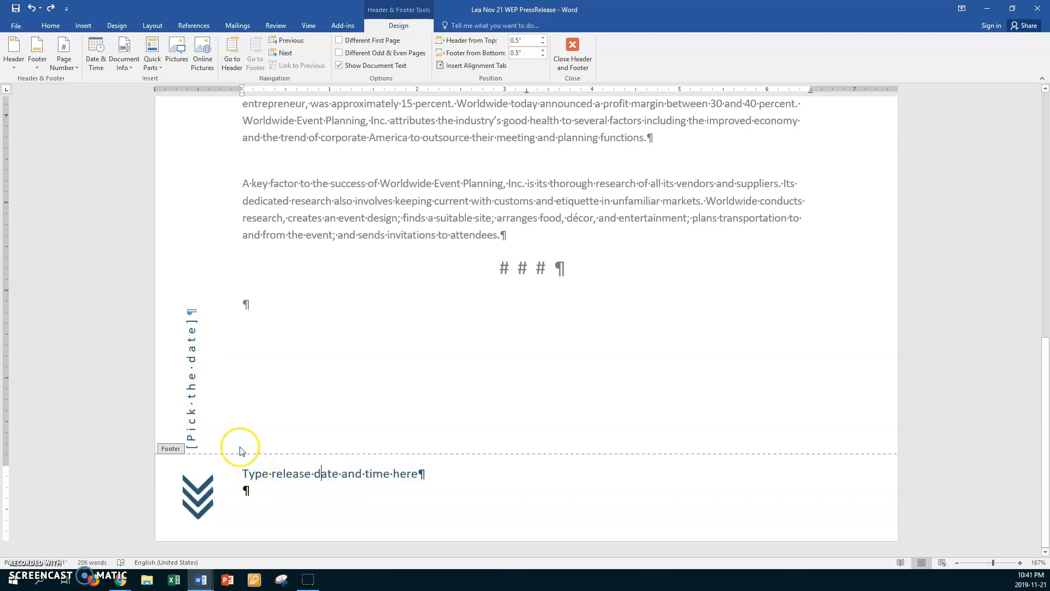
# - Set the vertical "[Pick the date]" placeholder beside the page margin to today's date, November 21, 2019
pyautogui.click(194, 377)
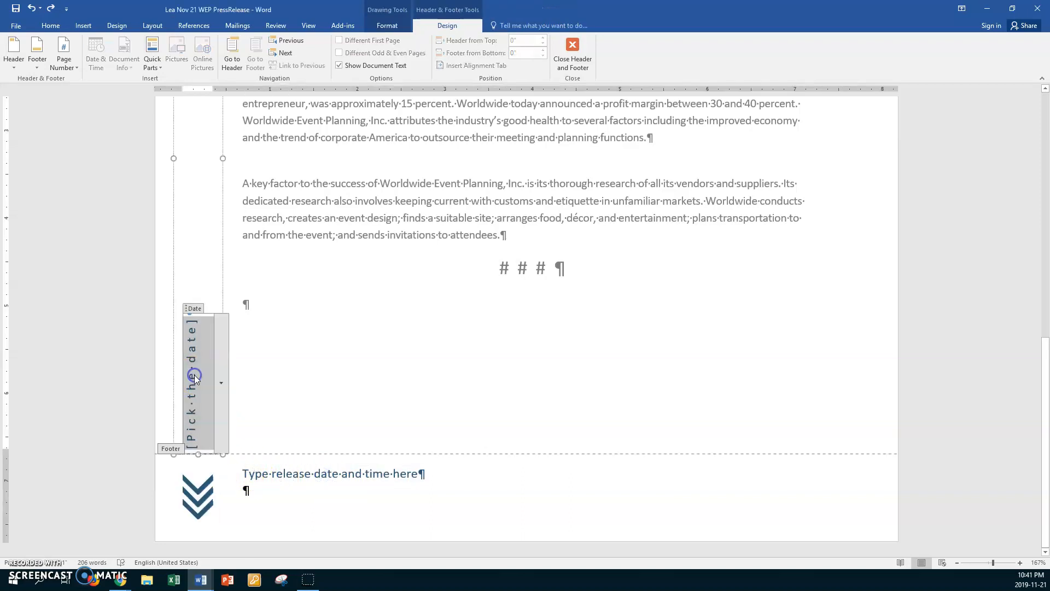
pyautogui.click(222, 382)
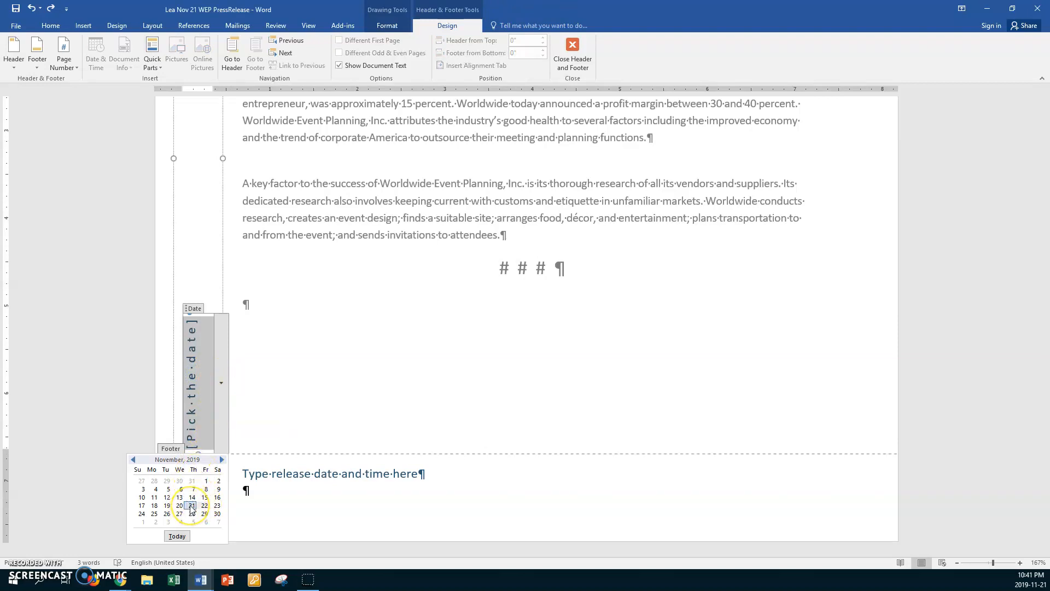
pyautogui.click(178, 537)
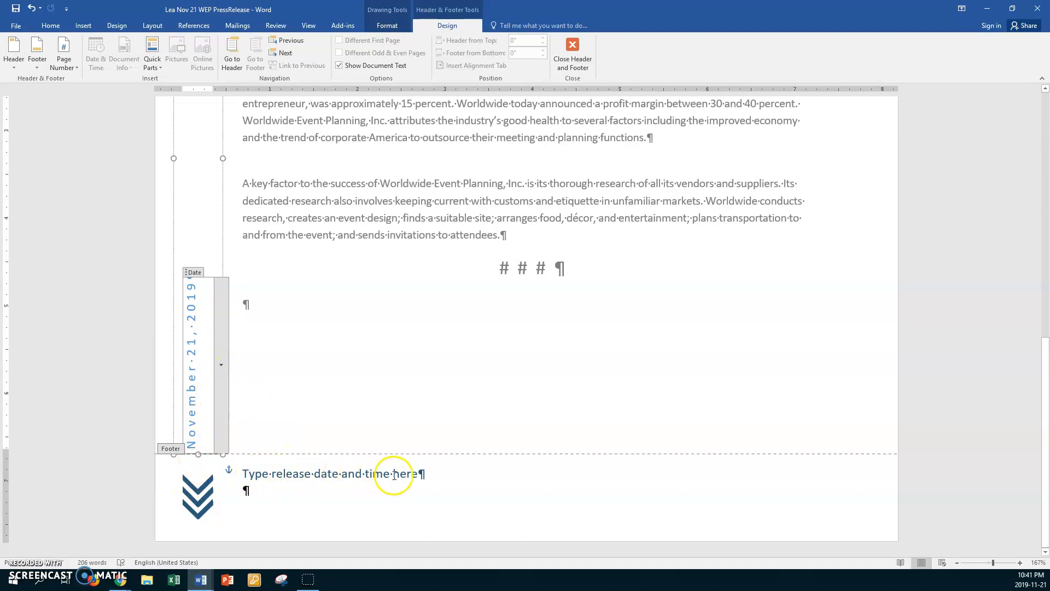
# - Replace the footer's "Type release date and time here" placeholder with an automatically updating date and time in the 11/21/2019 10:42 PM format
pyautogui.click(390, 473)
pyautogui.moveTo(390, 473); pyautogui.dragTo(254, 473)
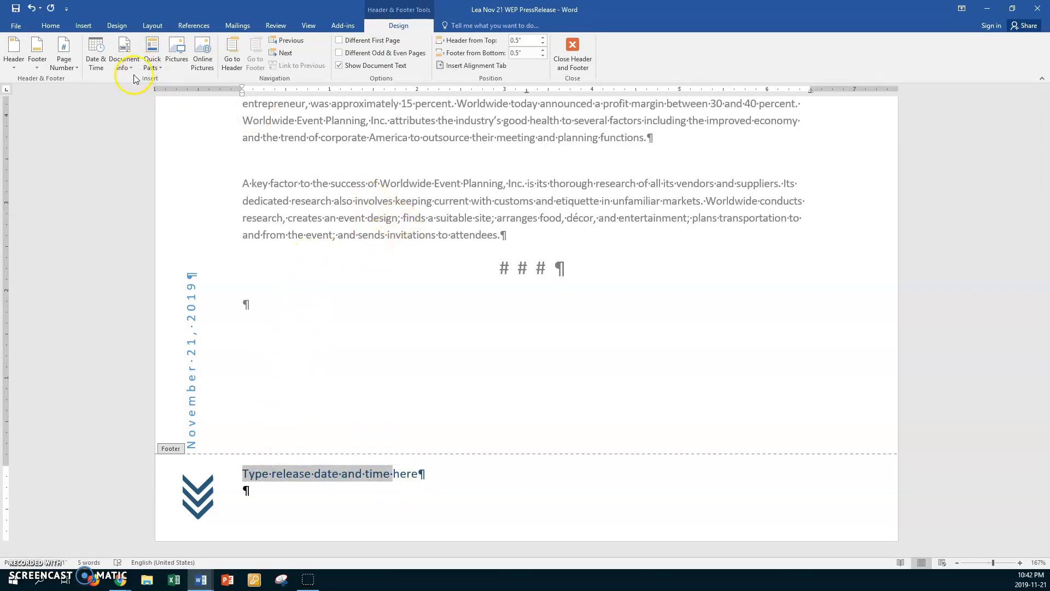
pyautogui.click(99, 65)
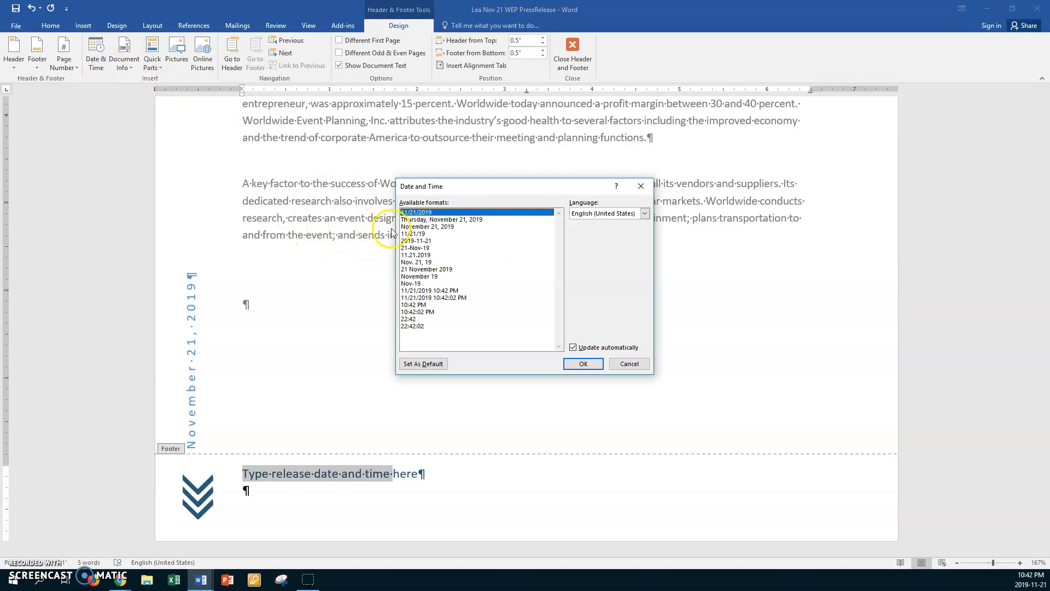
pyautogui.click(420, 291)
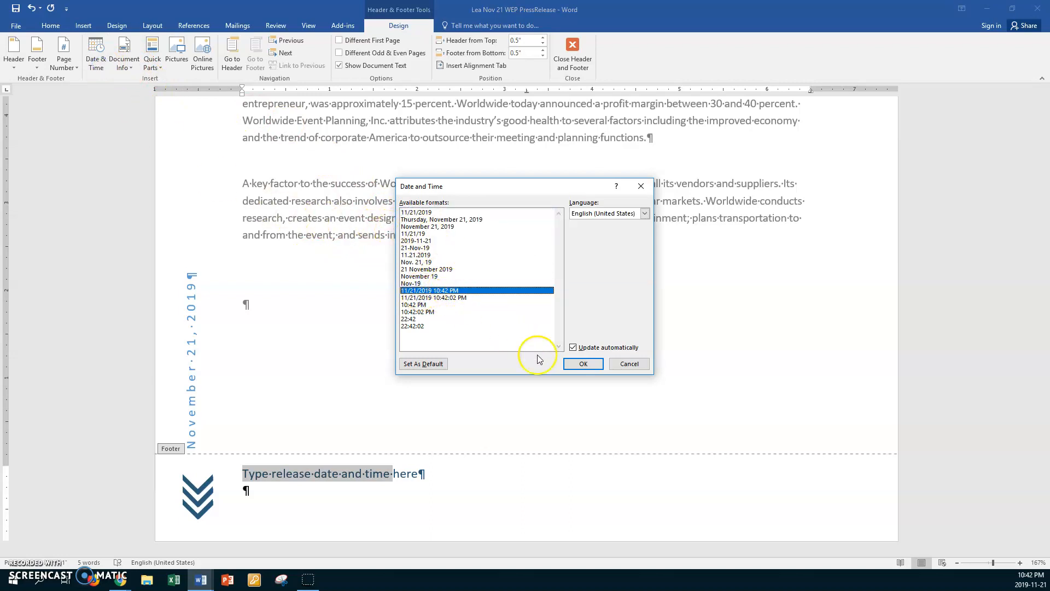
pyautogui.click(571, 364)
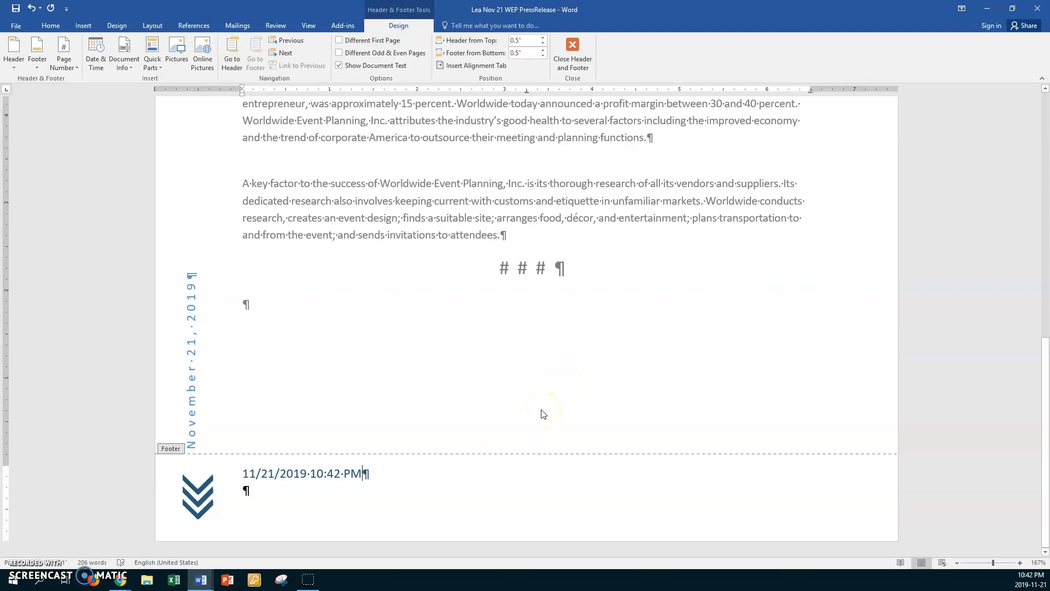
# - Remove the empty paragraph below the footer's date and time, and return to the document body
pyautogui.click(245, 491)
pyautogui.press('BackSpace')
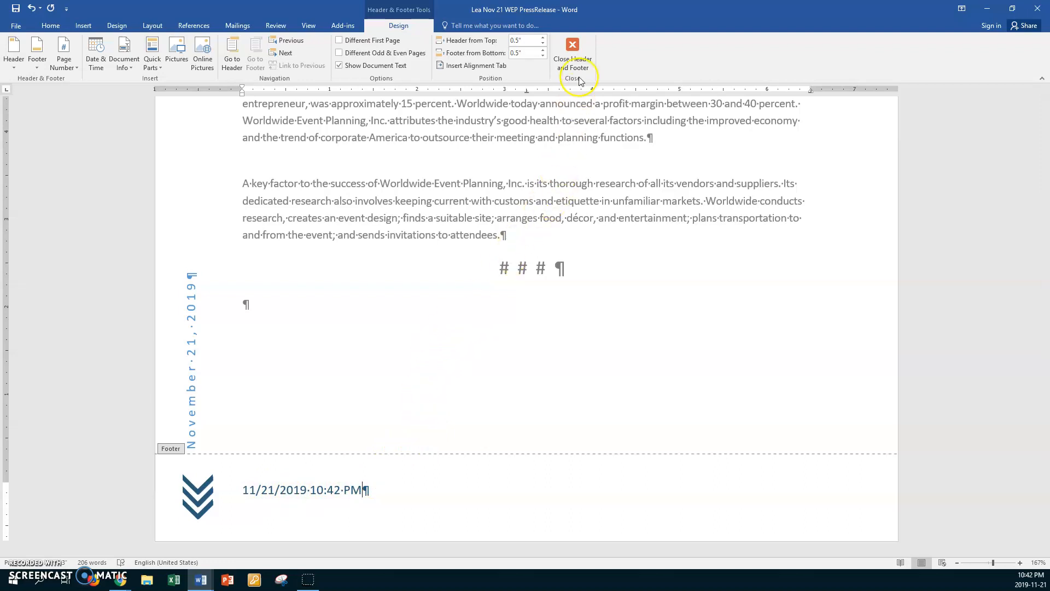
pyautogui.click(573, 49)
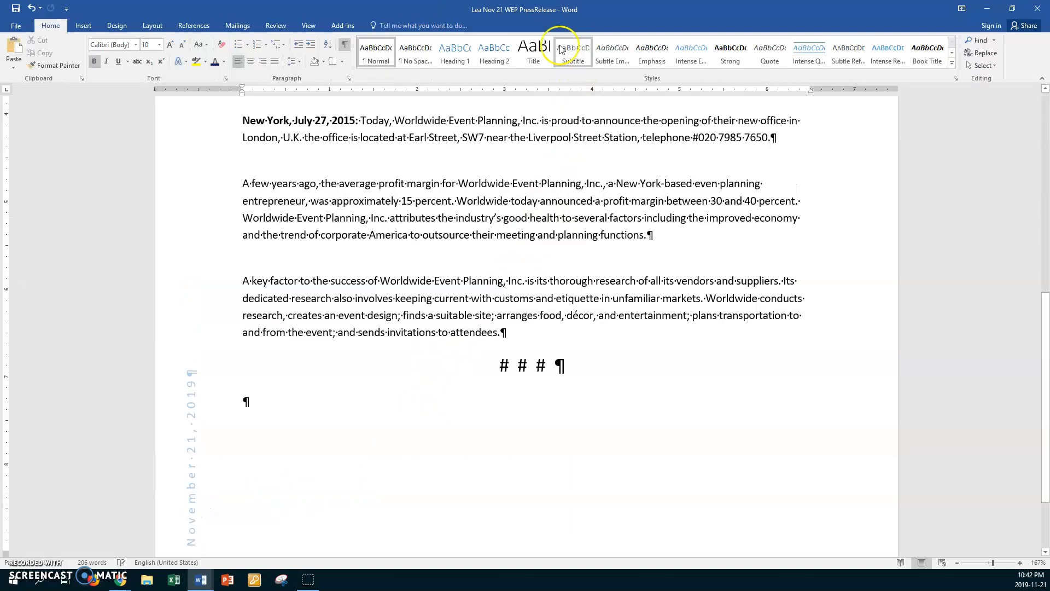
# - Display the press release as one whole page to check its finished layout
pyautogui.click(309, 26)
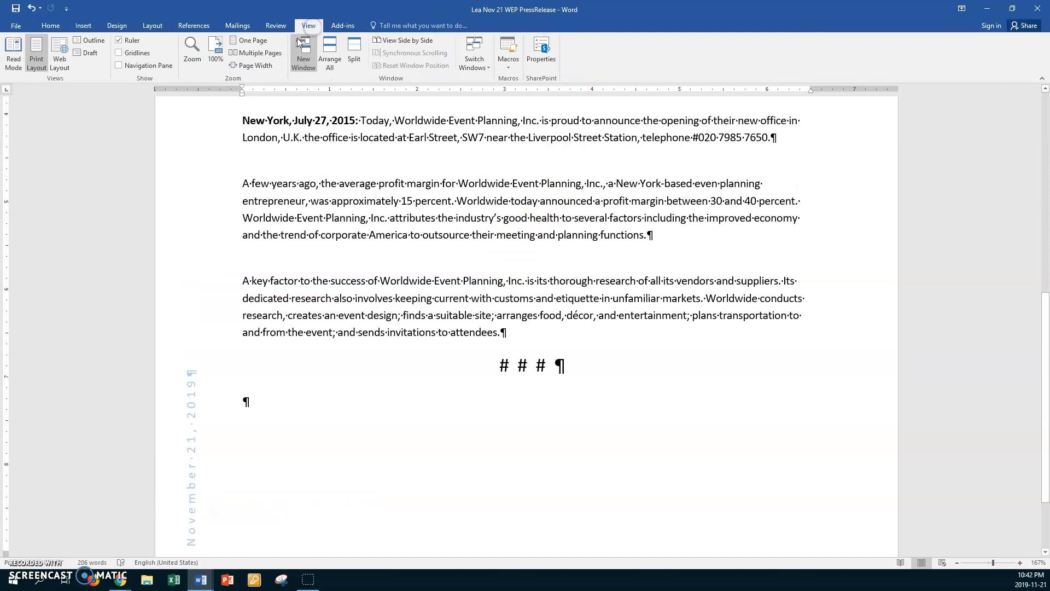
pyautogui.click(266, 46)
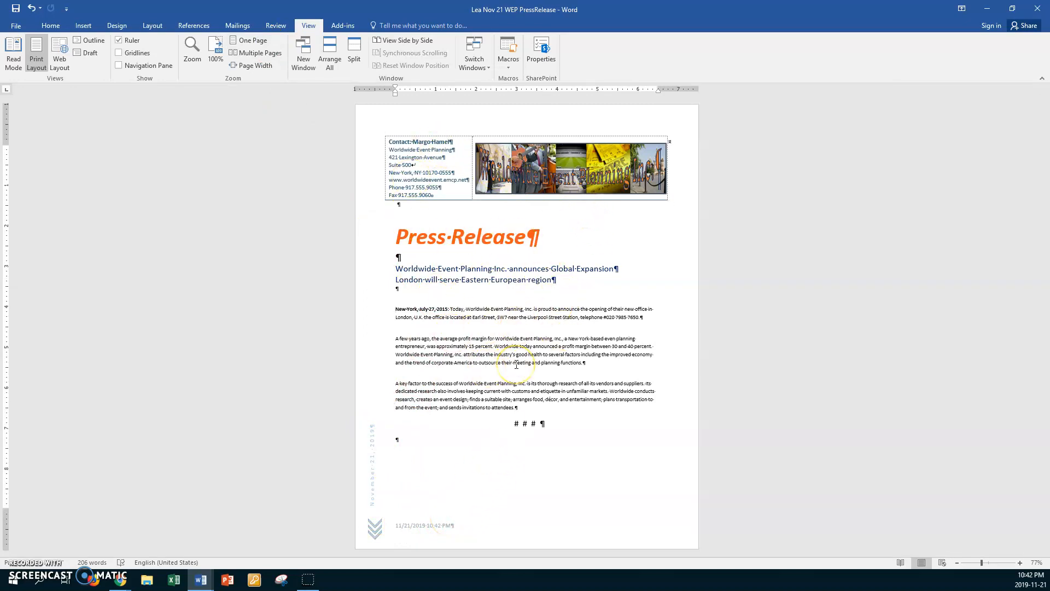
pyautogui.click(437, 434)
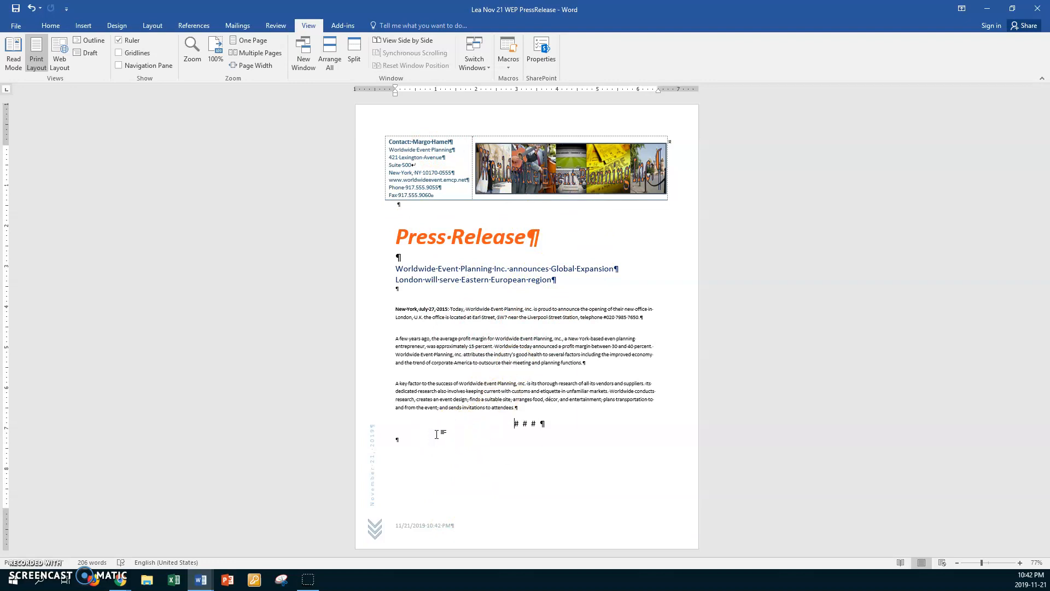